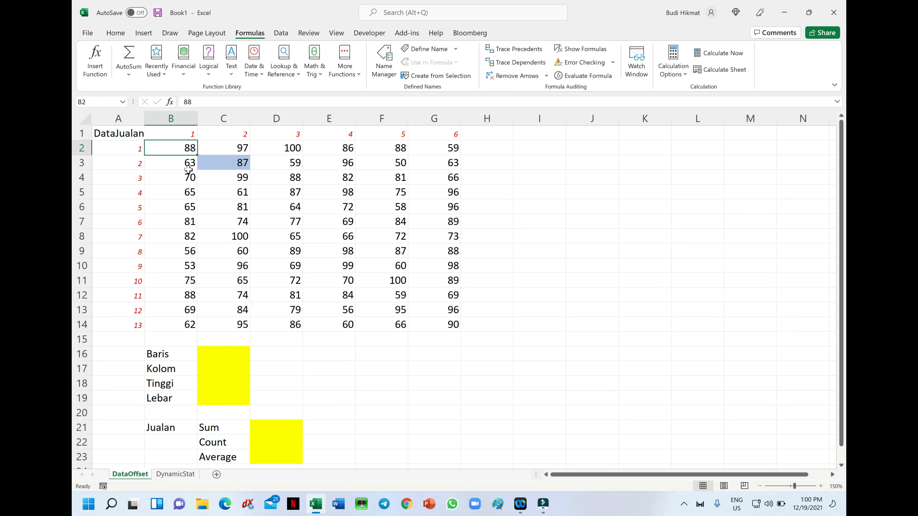
Check the workbook's existing defined names in the Name Manager
mouse_move(182, 144)
left_mouse_down()
mouse_move(188, 163)
mouse_move(369, 293)
mouse_move(396, 325)
left_mouse_up()
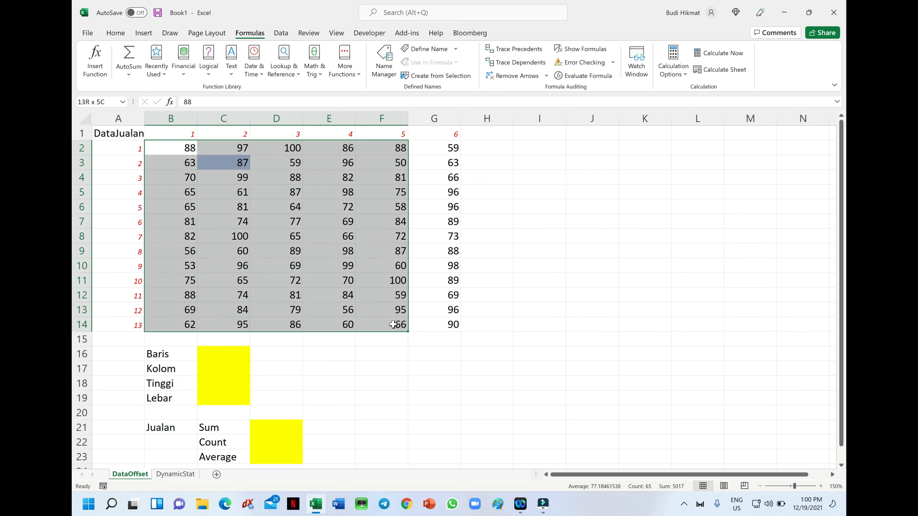
left_click(495, 192)
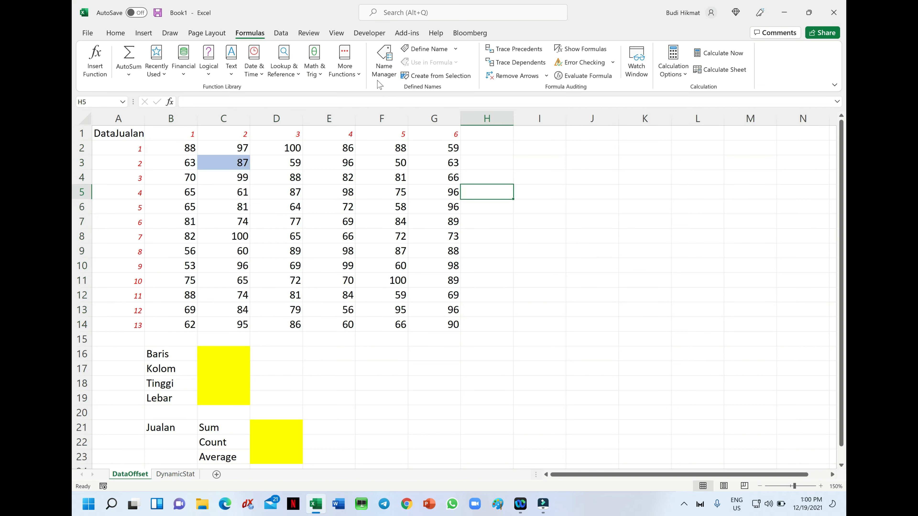
left_click(382, 62)
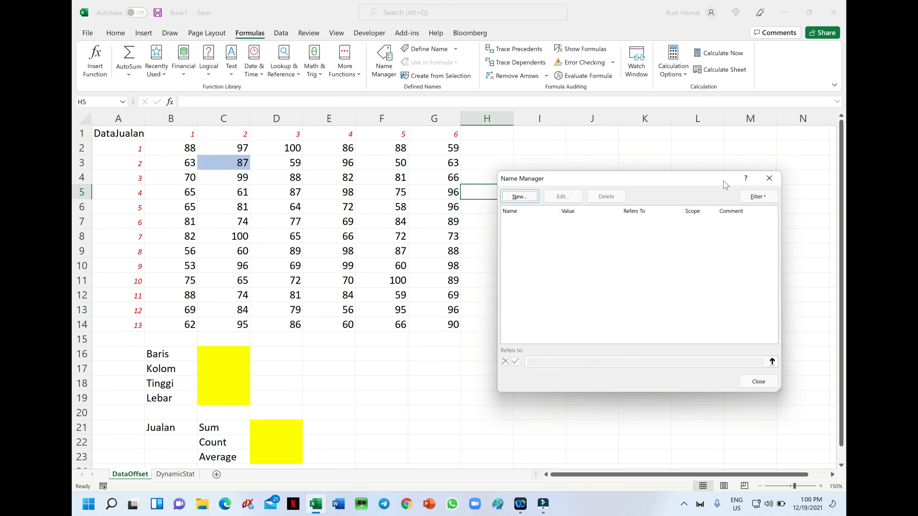
left_click(769, 178)
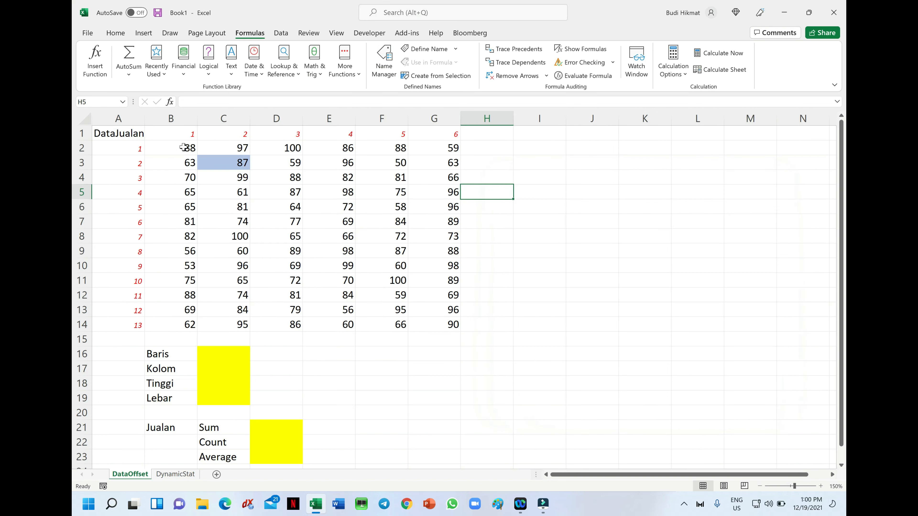
Name the range B2:G14 DataJualan and check its entry in the Name Manager
left_click_drag(184, 147, 188, 164)
left_click_drag(251, 258, 426, 322)
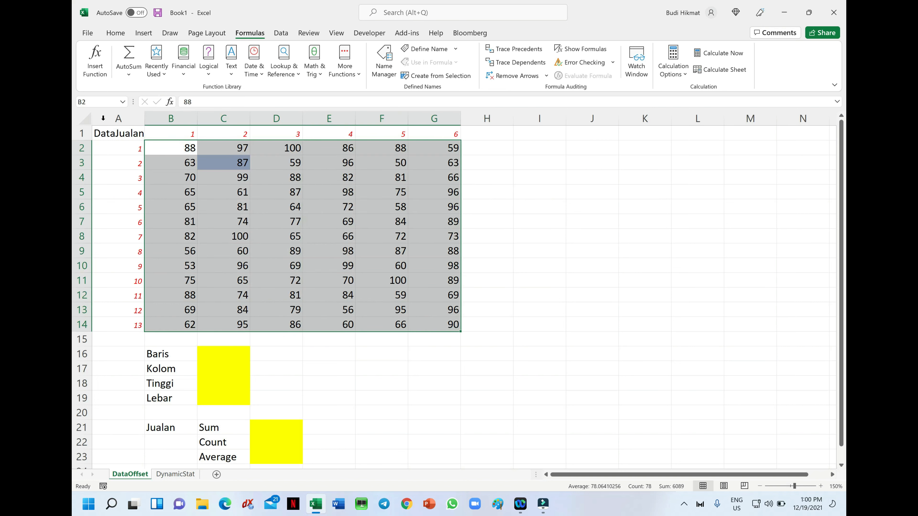
left_click(94, 103)
type("DataJualan")
key("Return")
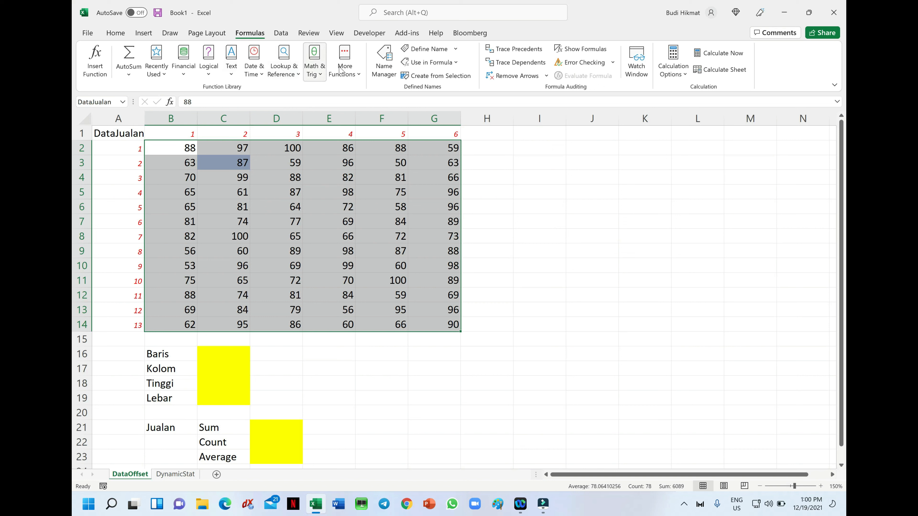
left_click(392, 68)
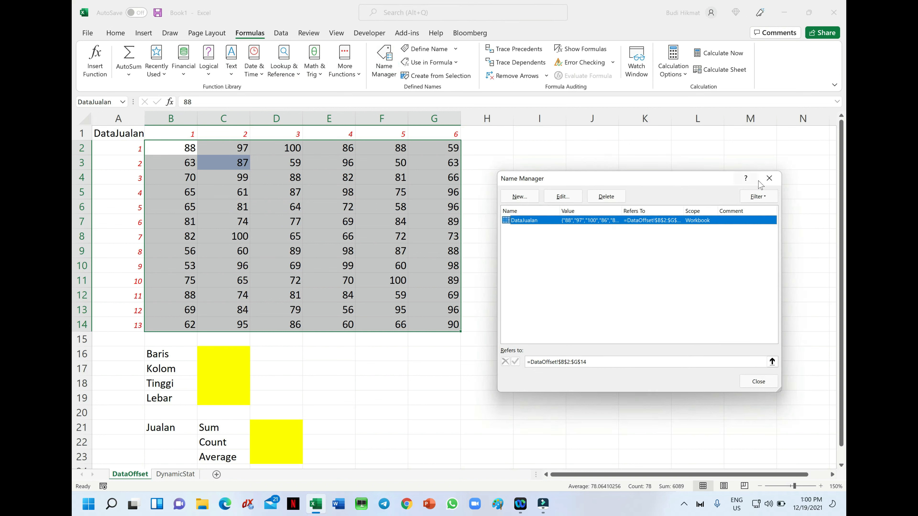
left_click(772, 179)
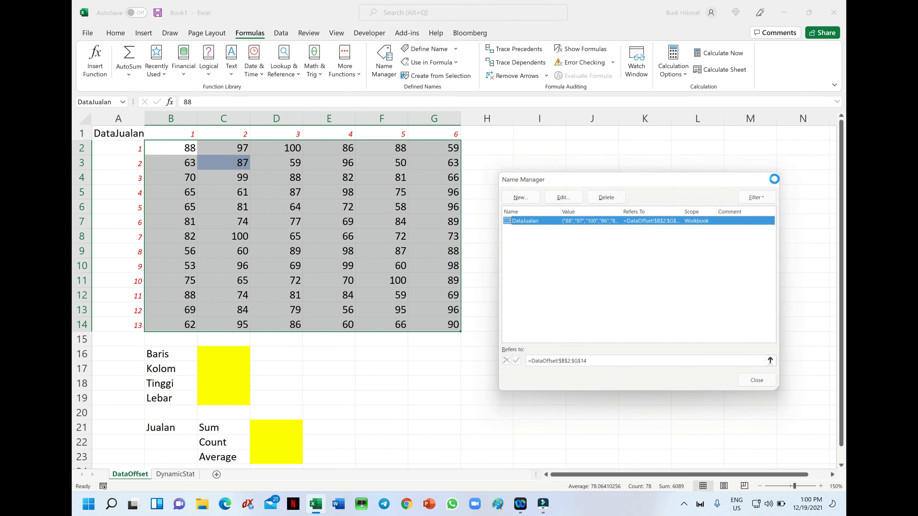
Enter a SUM formula of the named range DataJualan in cell I2
left_click(550, 149)
type("=")
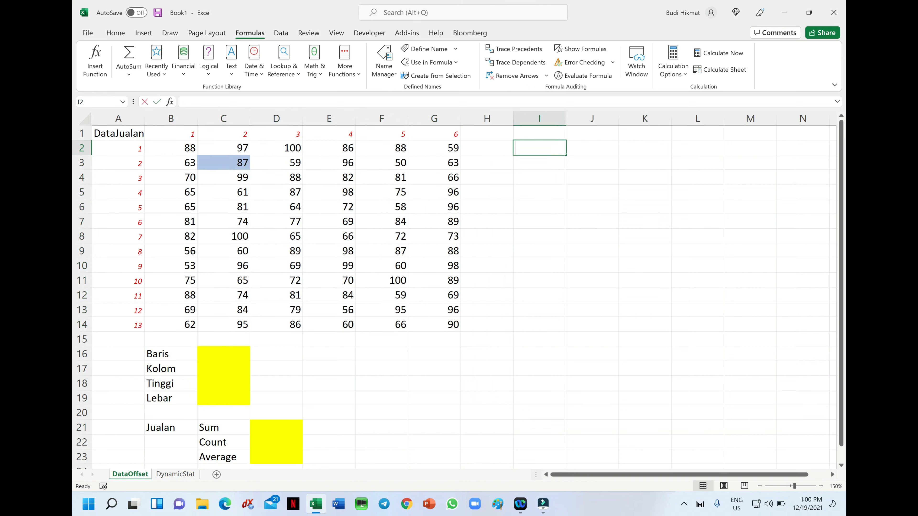
type("sum")
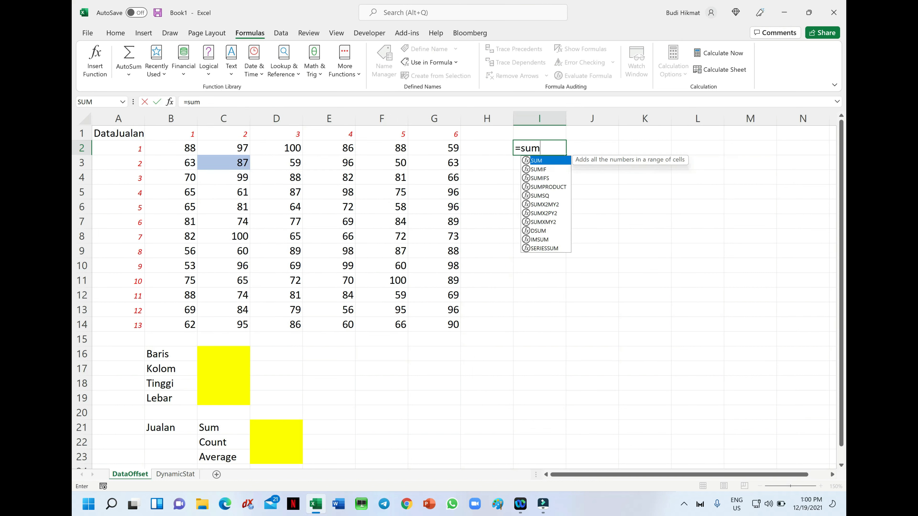
type("(Data")
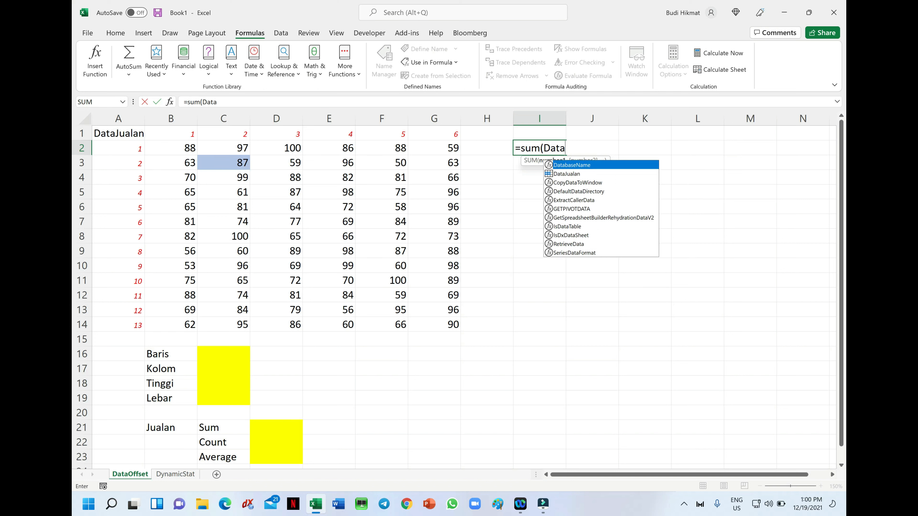
key("Down")
key("Tab")
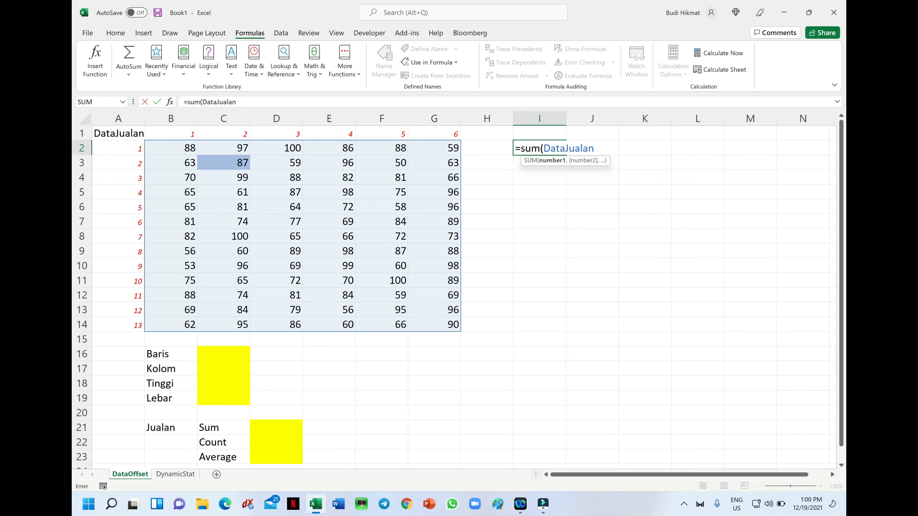
type(")")
key("Return")
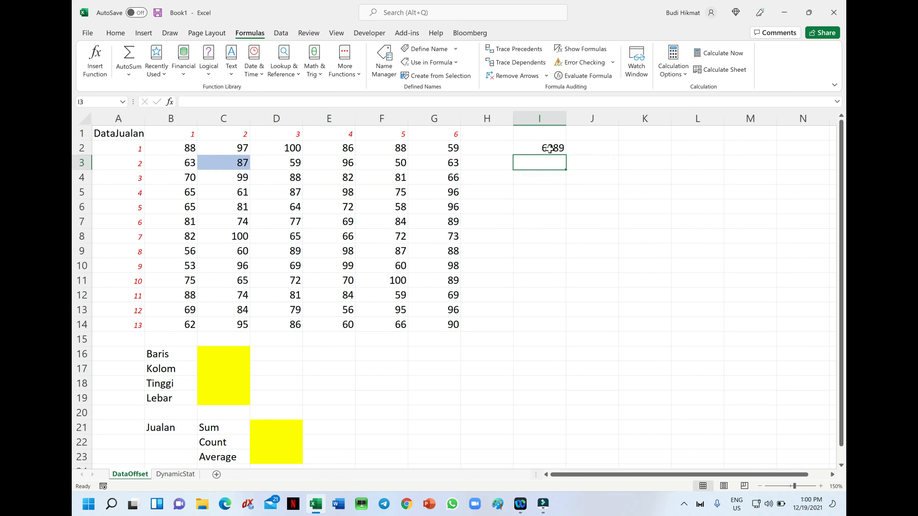
Enter a COUNT formula of the named range DataJualan in cell I3
type("=count")
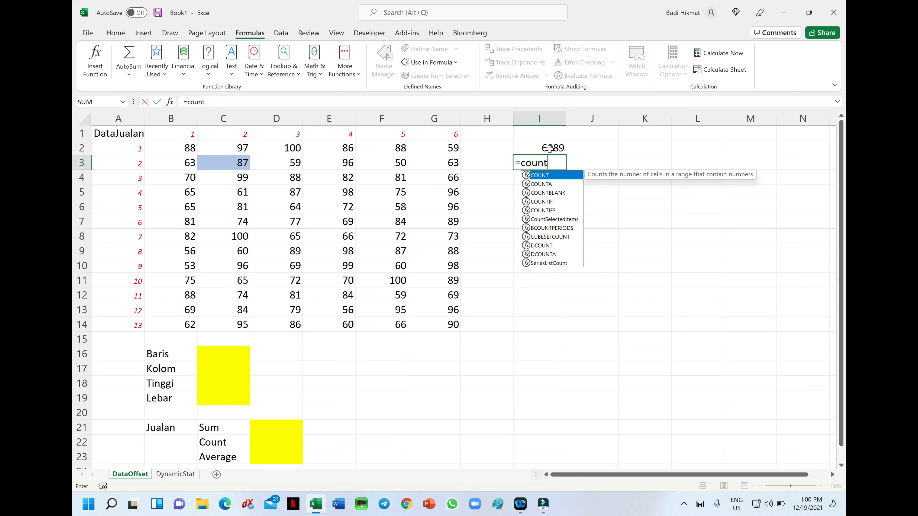
type("(Da")
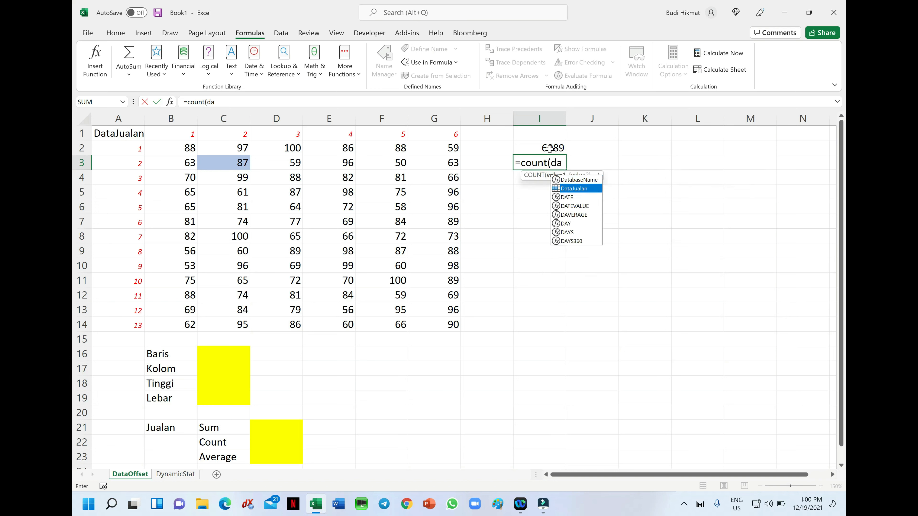
key("Tab")
key("Return")
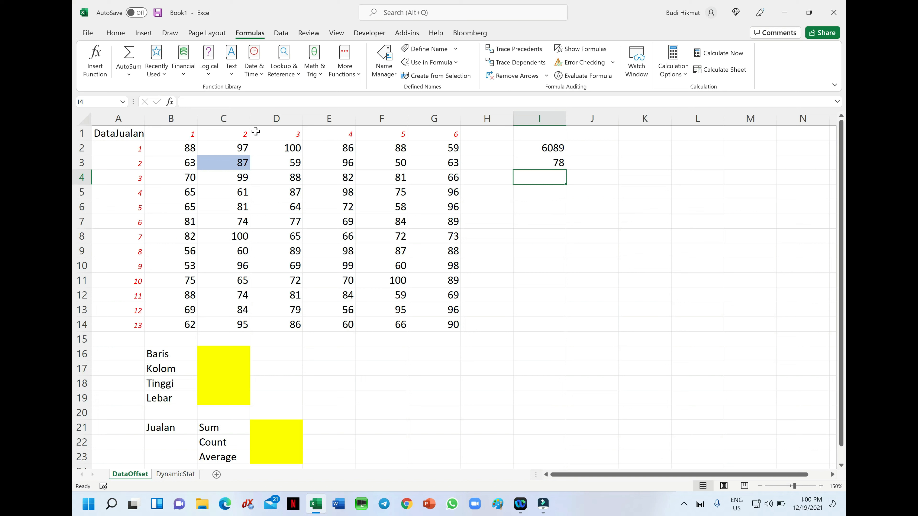
left_click_drag(190, 148, 425, 324)
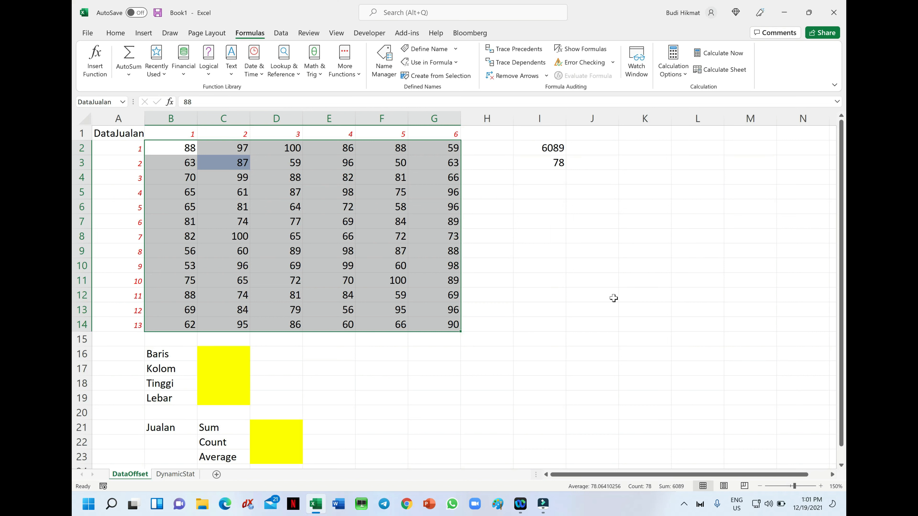
left_click(583, 286)
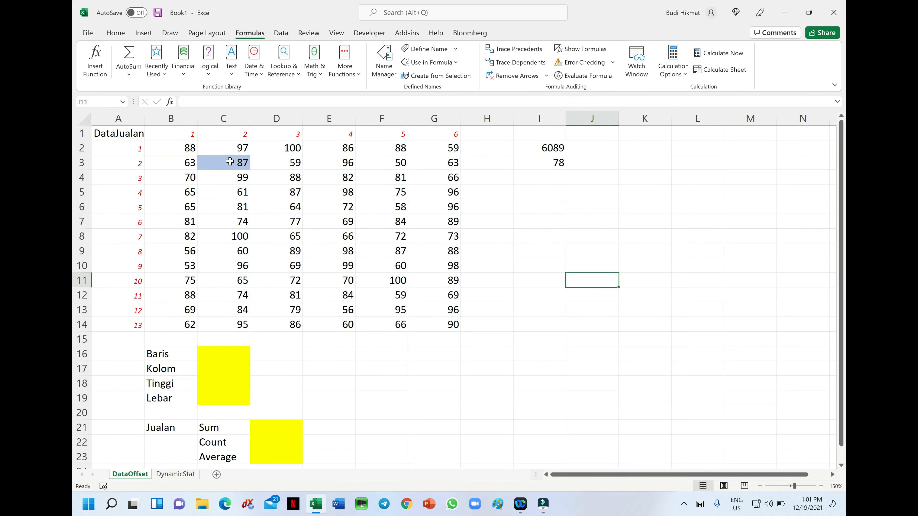
Fill the cell block C3:F11 with a light gold theme color
left_click_drag(230, 161, 372, 285)
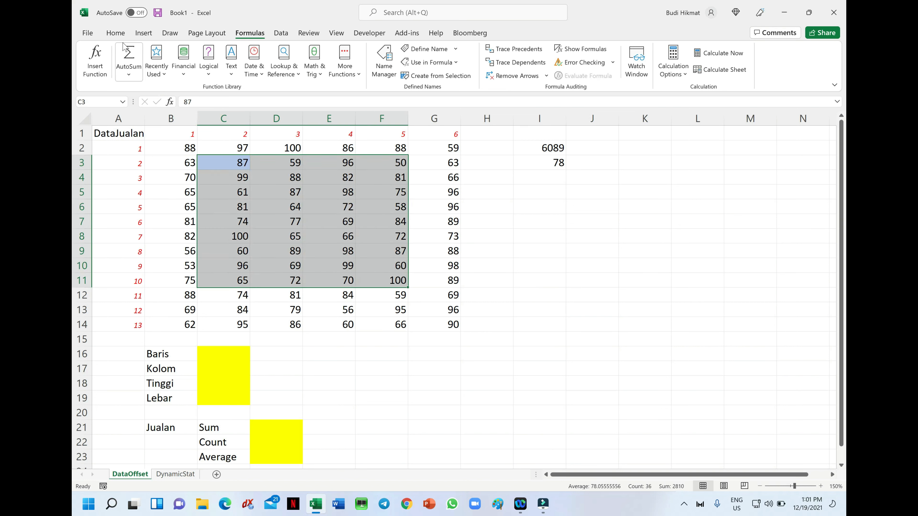
left_click(115, 33)
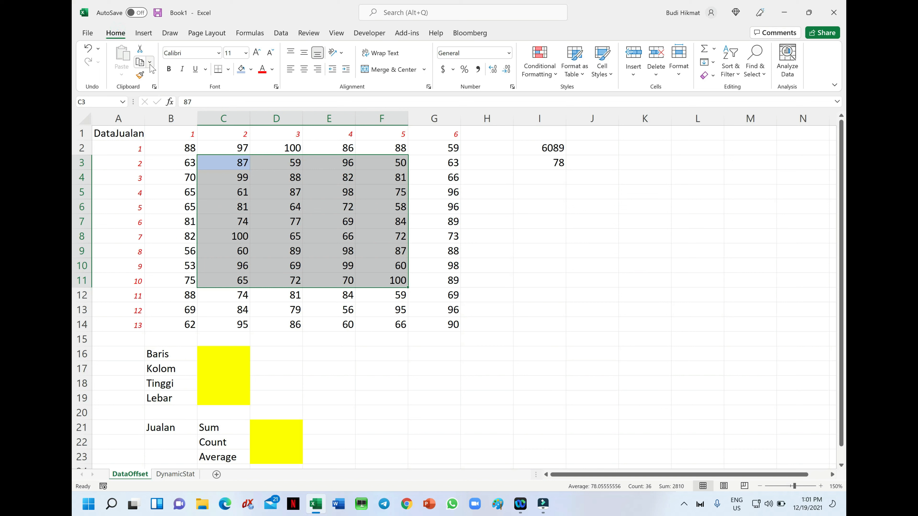
left_click(251, 69)
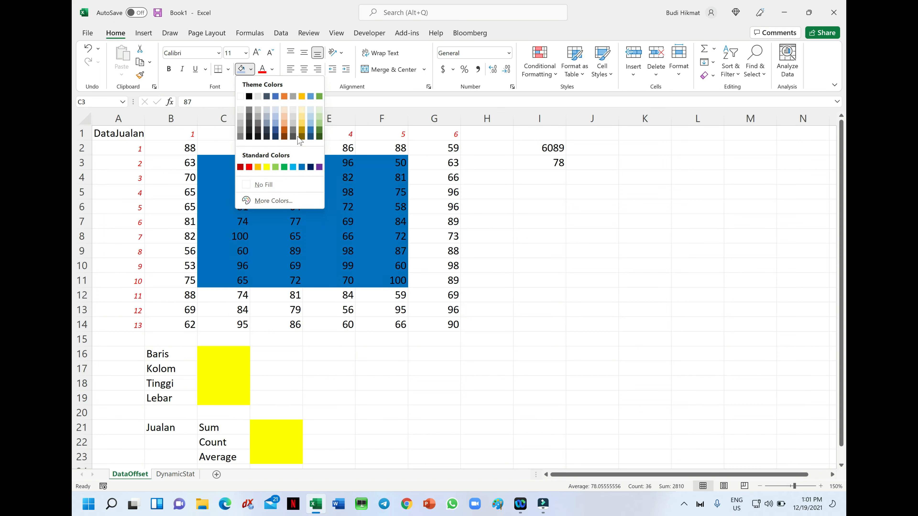
left_click(302, 115)
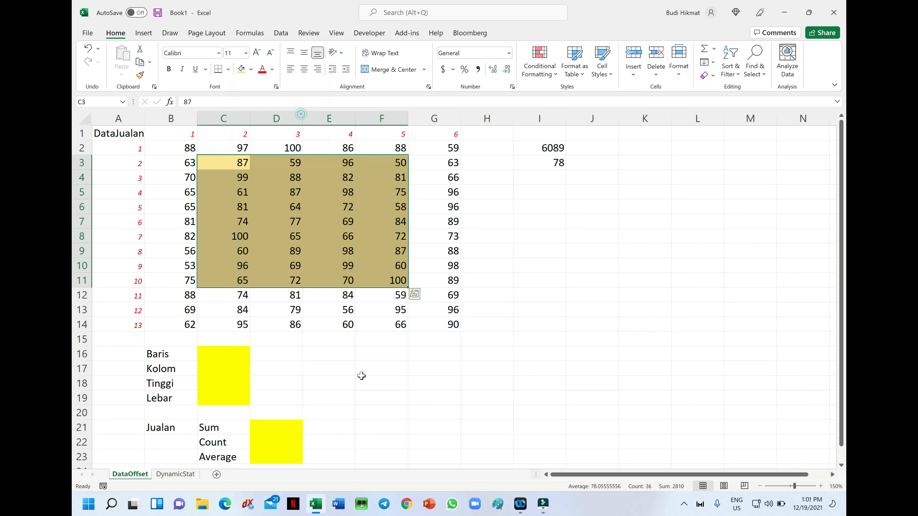
left_click(362, 375)
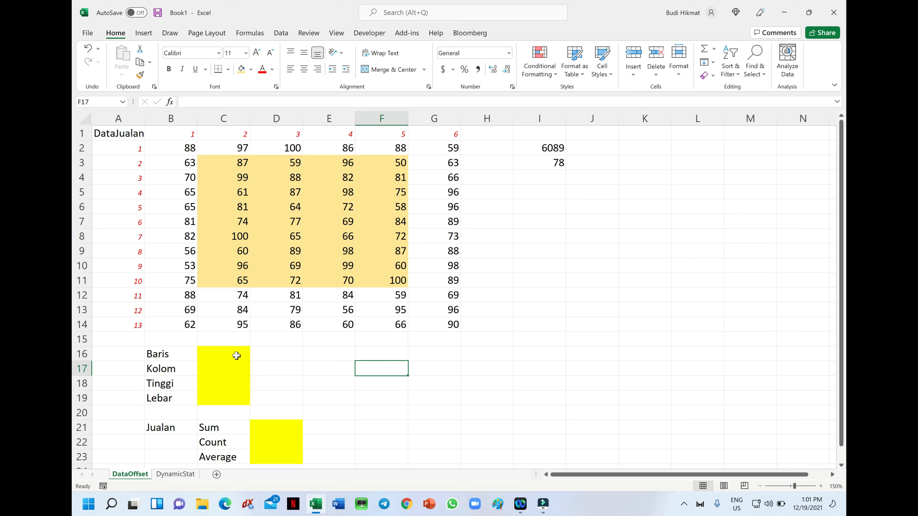
left_click(323, 356)
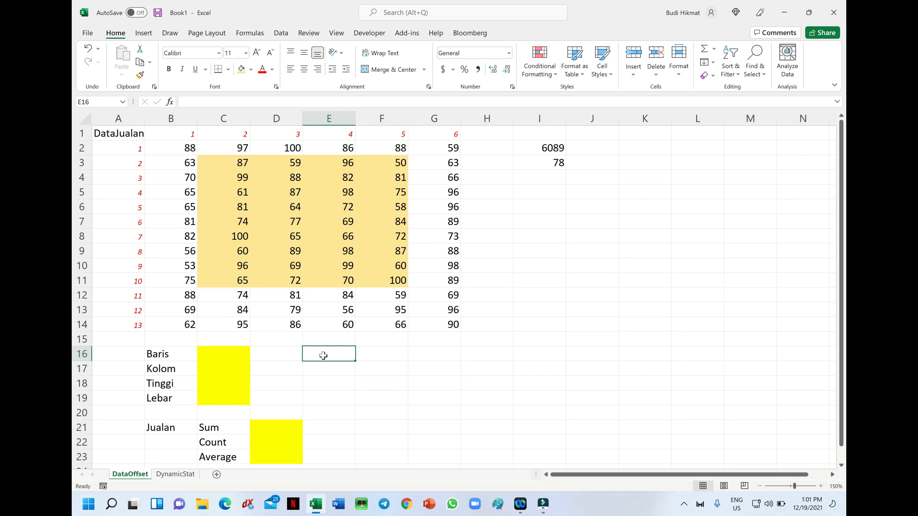
type("=")
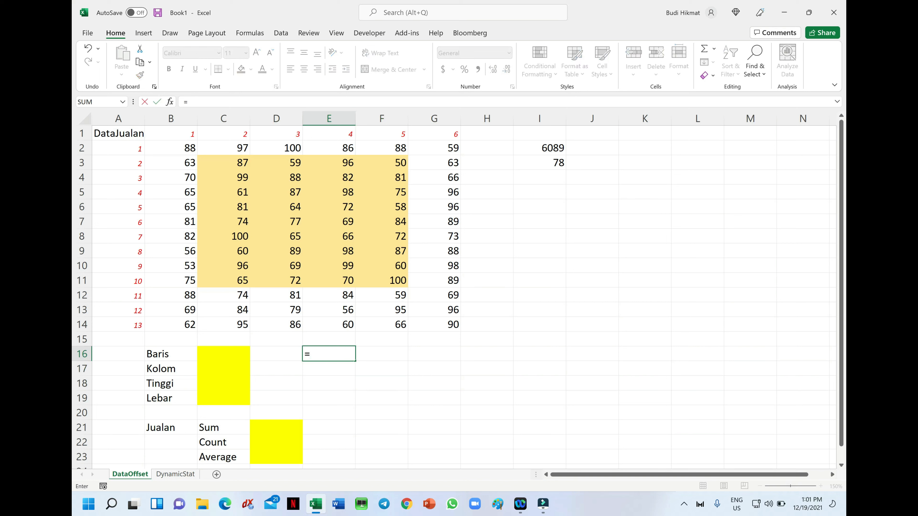
type("offs")
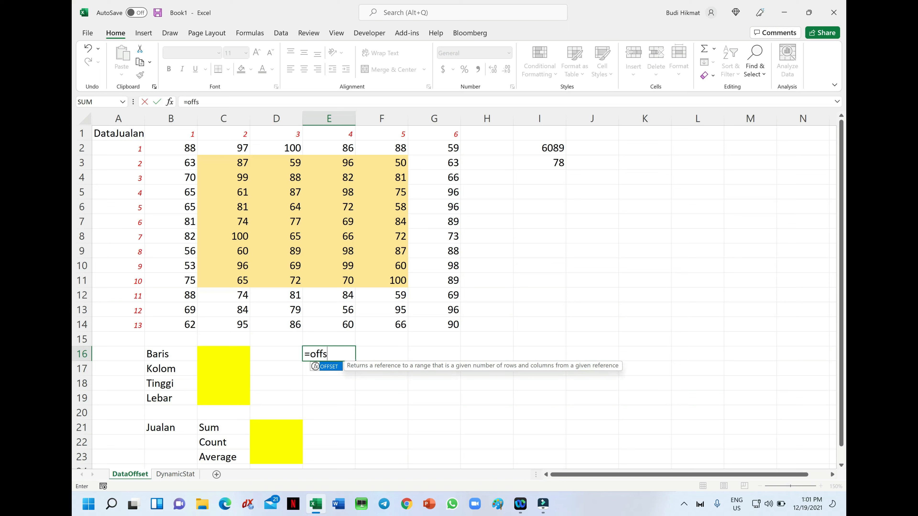
type("ert")
key("BackSpace")
key("BackSpace")
type("t(")
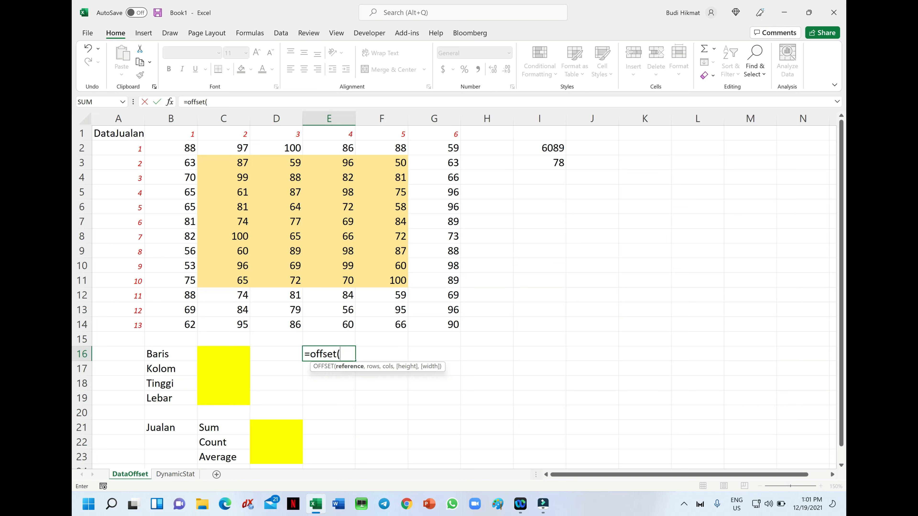
key("Escape")
Enter 0 for Baris in C16 and 0 for Kolom in C17
key("Left")
key("Left")
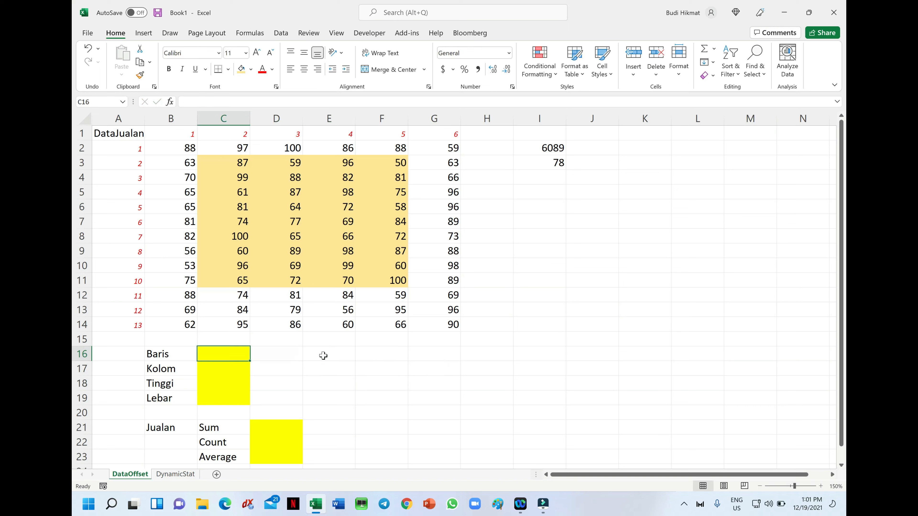
type("0")
key("Return")
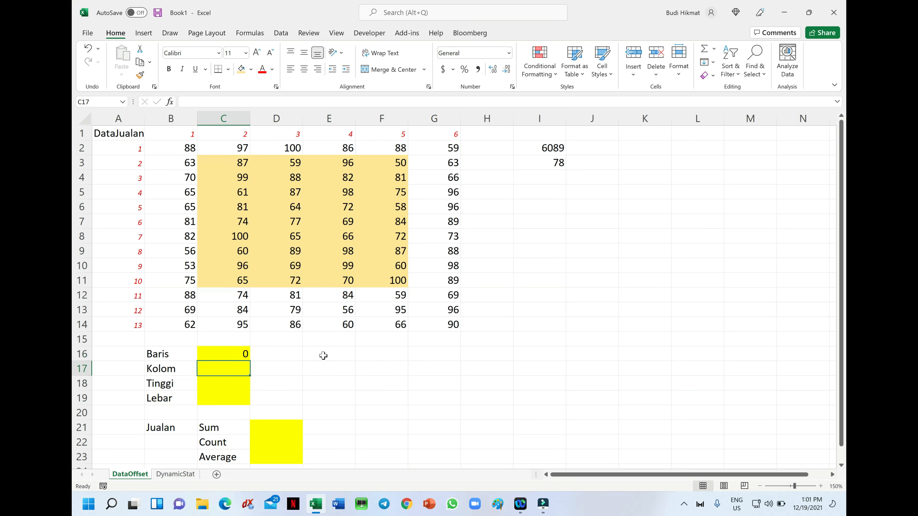
type("0")
key("Return")
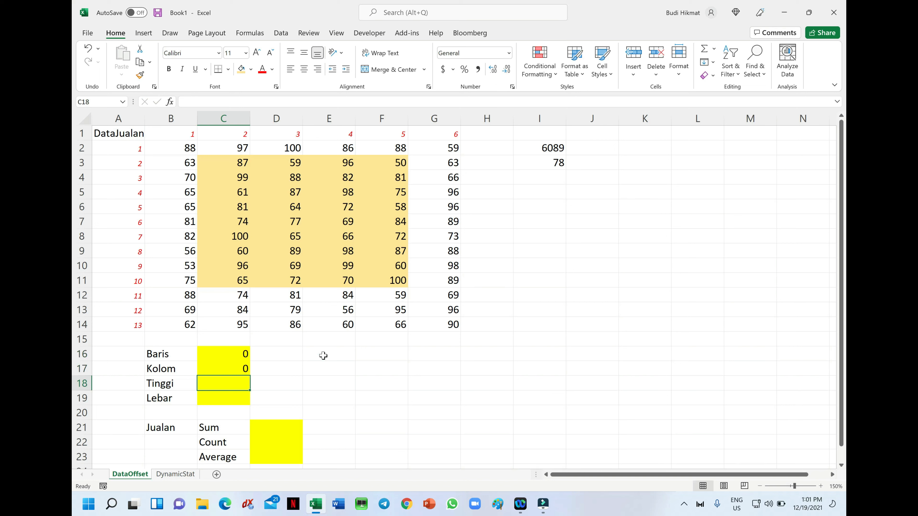
Enter 13 for Tinggi in C18 and 6 for Lebar in C19
type("6")
key("Return")
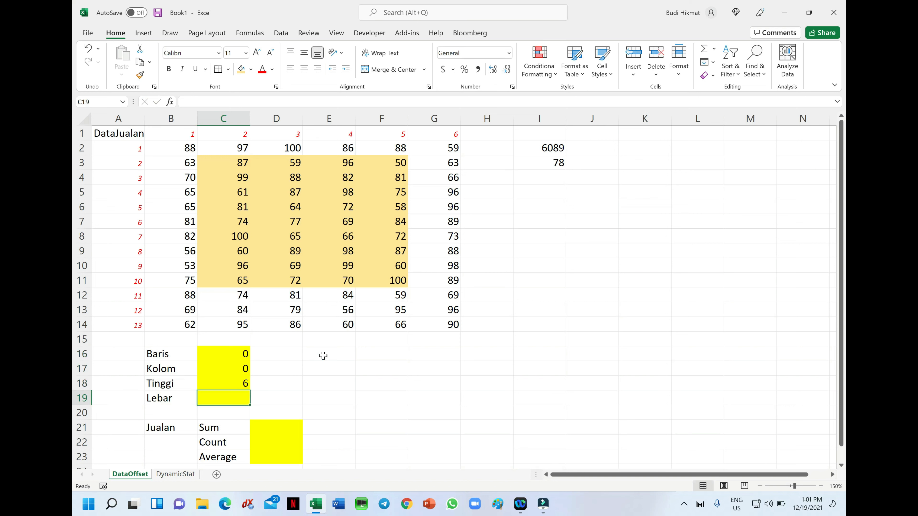
key("Up")
type("13")
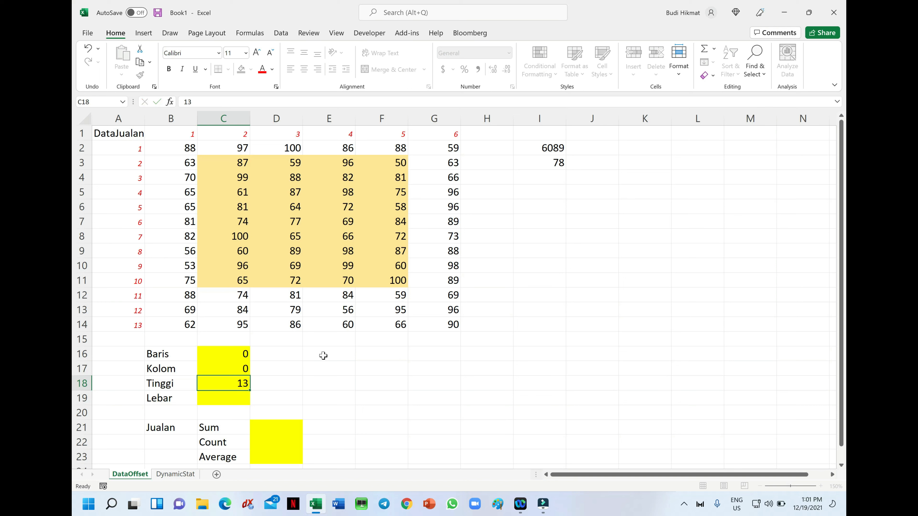
key("Return")
type("6")
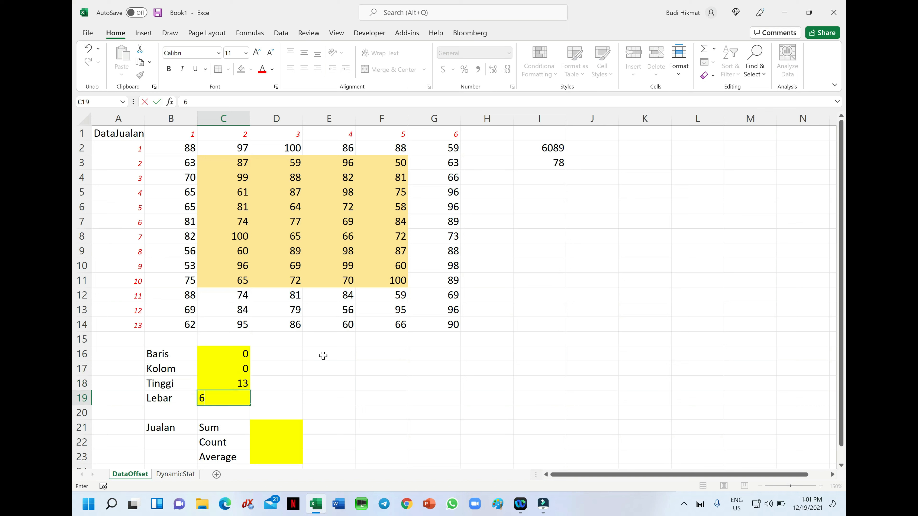
key("Return")
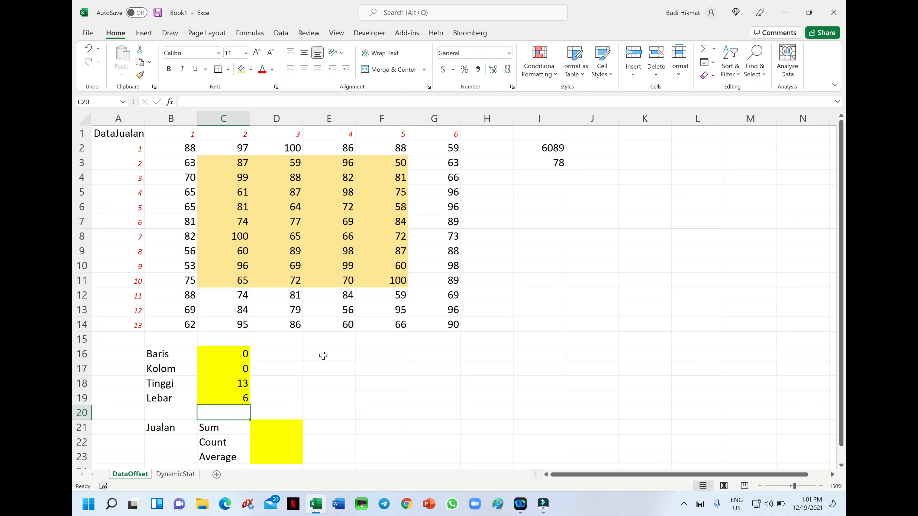
Create the names Baris, Kolom, Tinggi and Lebar from the left-column labels of B16:C19
left_click_drag(181, 354, 235, 398)
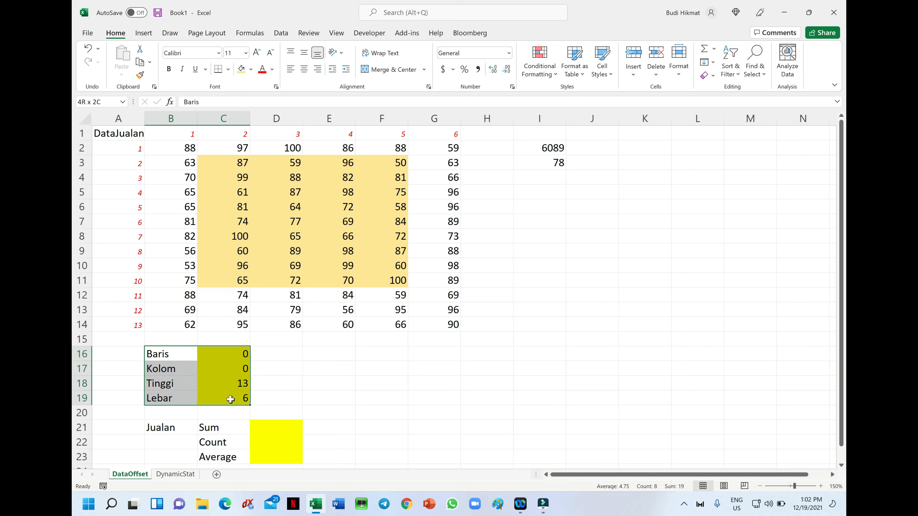
left_click(250, 32)
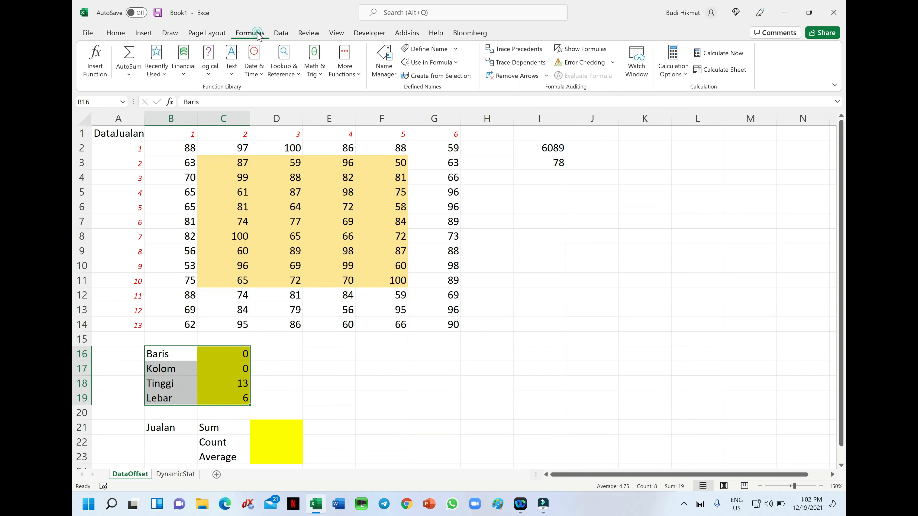
left_click(435, 75)
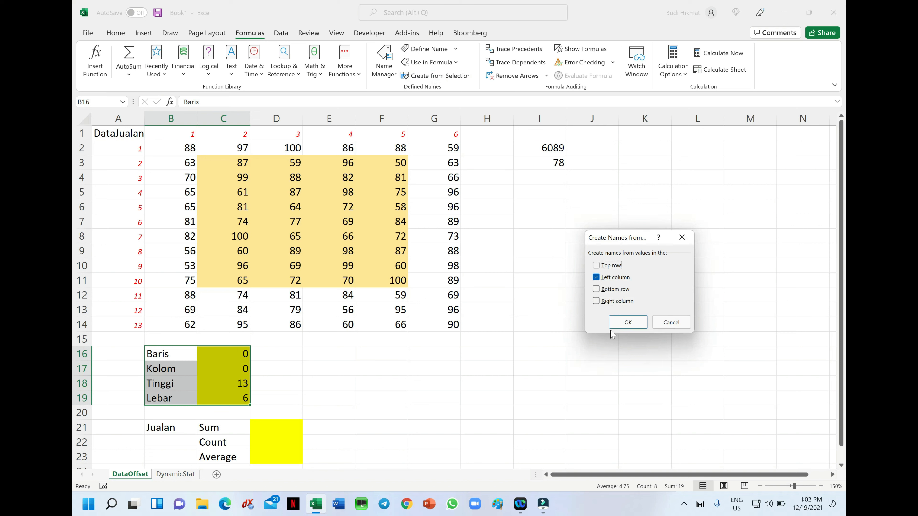
left_click(627, 325)
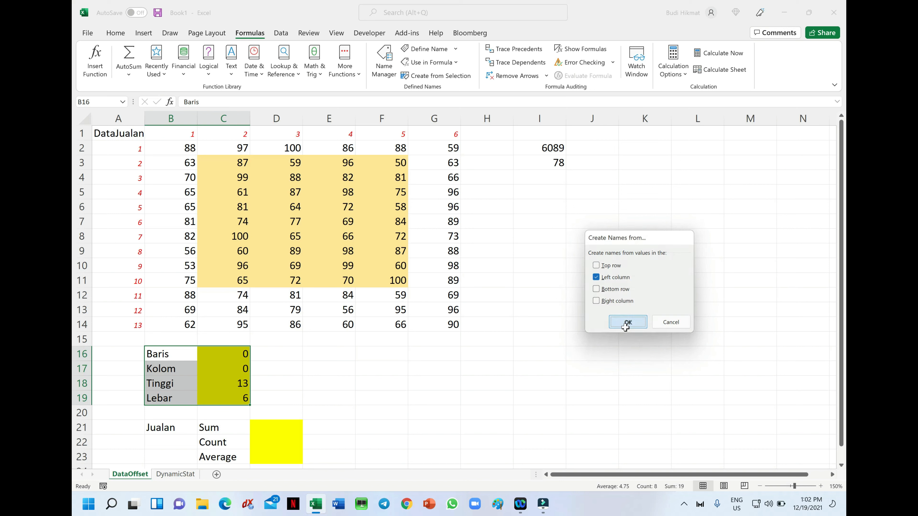
Define the workbook-level name Jualan referring to =OFFSET(DataJualan,Baris,Kolom,Tinggi,Lebar)
left_click(386, 69)
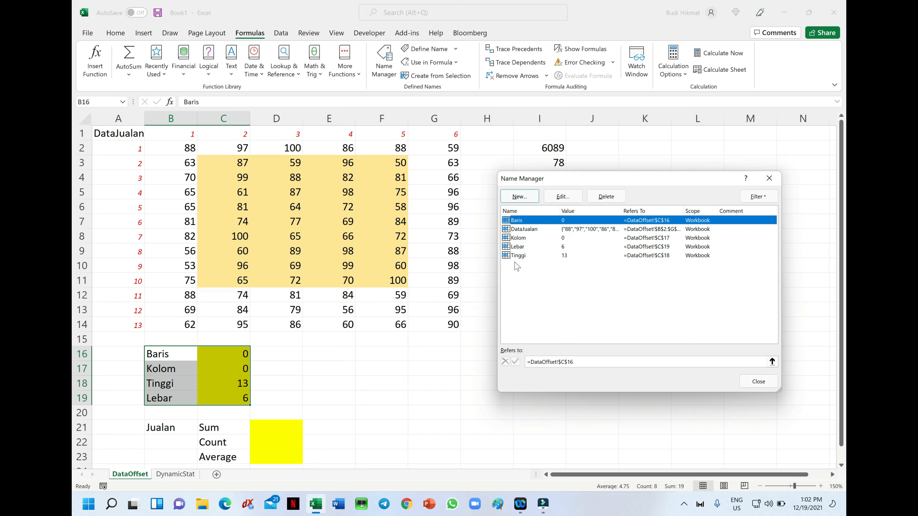
left_click(520, 197)
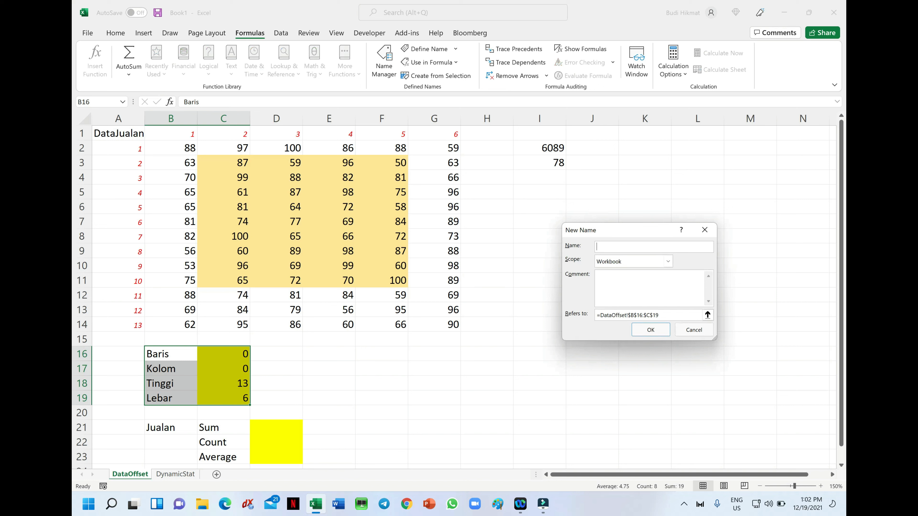
type("Jualan")
key("Tab")
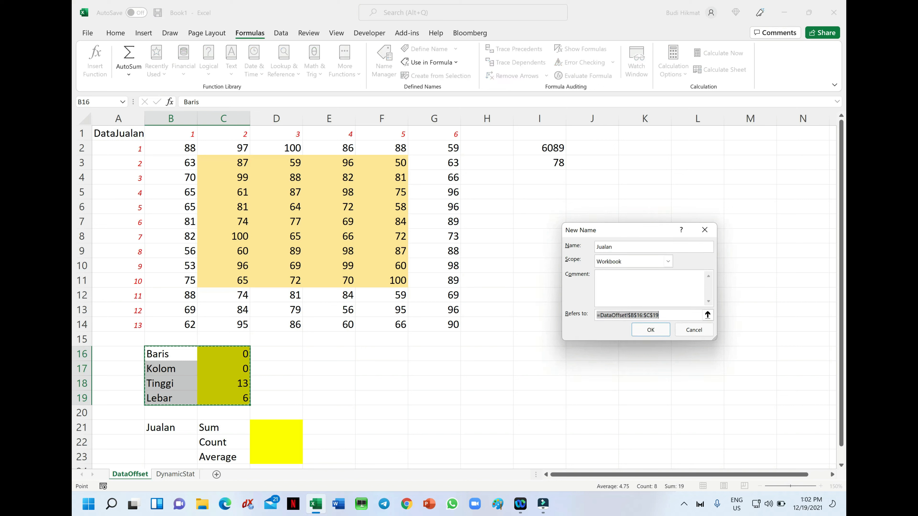
type("=")
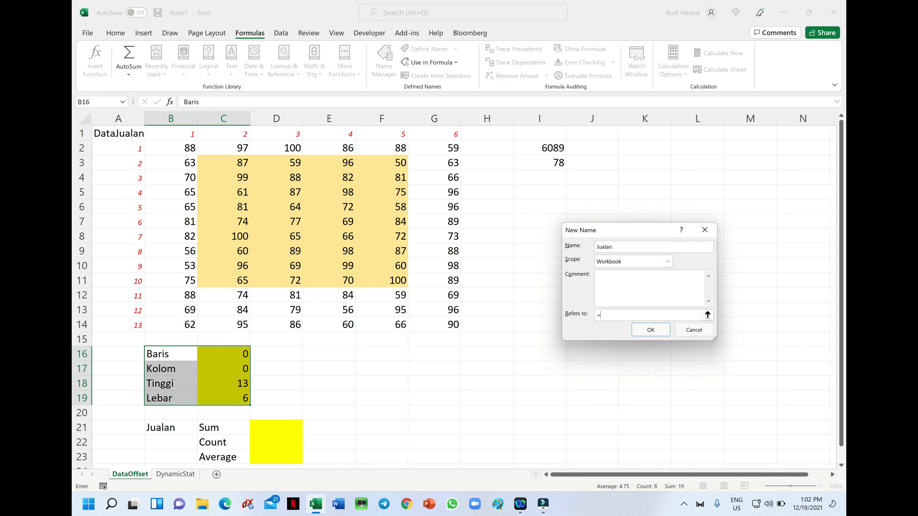
type("offset(DataJualan,Baris,Kolom,TInggi,Lebar")
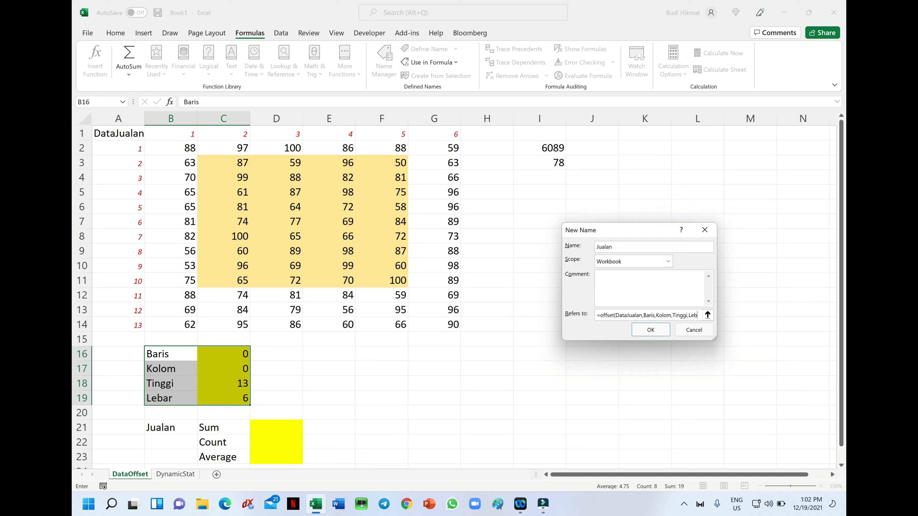
type(")")
key("Return")
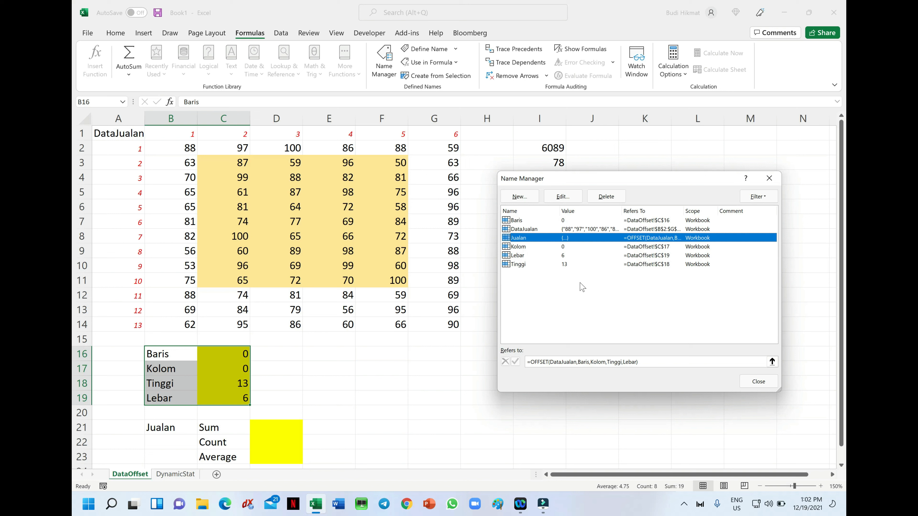
left_click(758, 381)
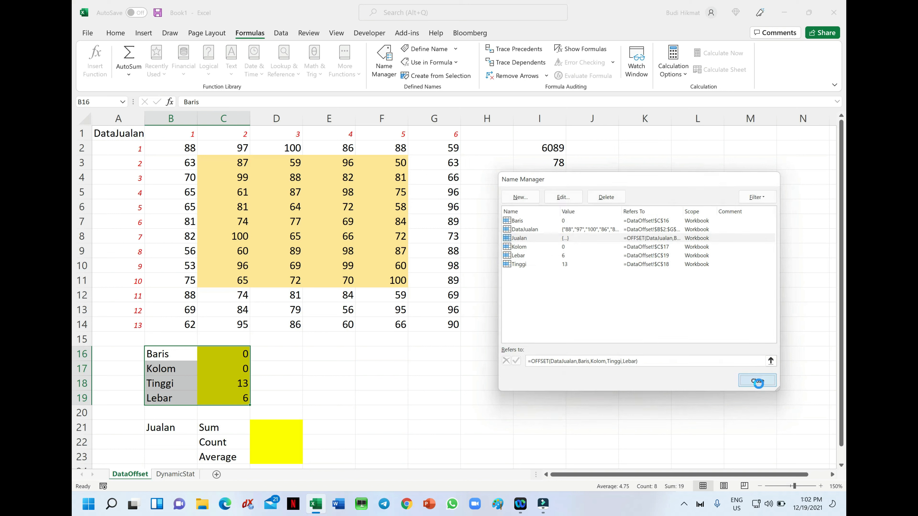
Enter a SUM formula of the named range Jualan in D21 and a COUNT formula of it in D22
left_click(272, 429)
type("=")
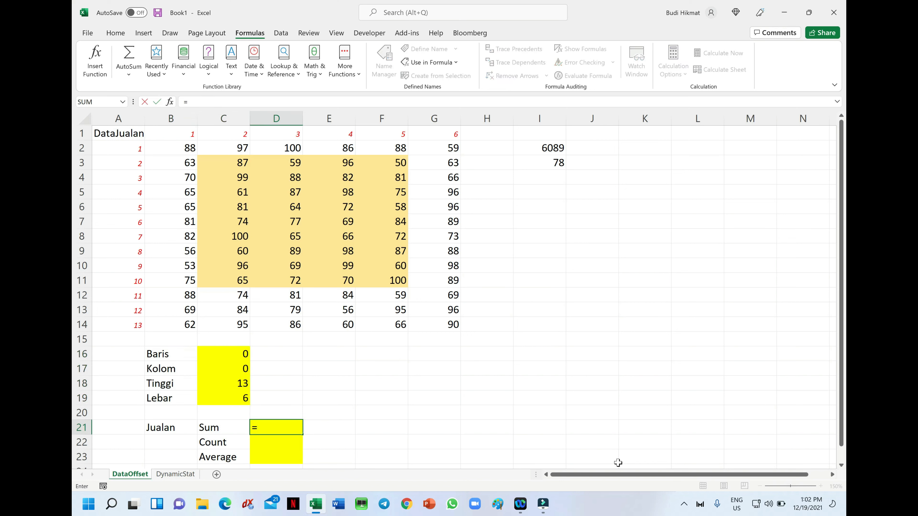
type("sum(Jualan")
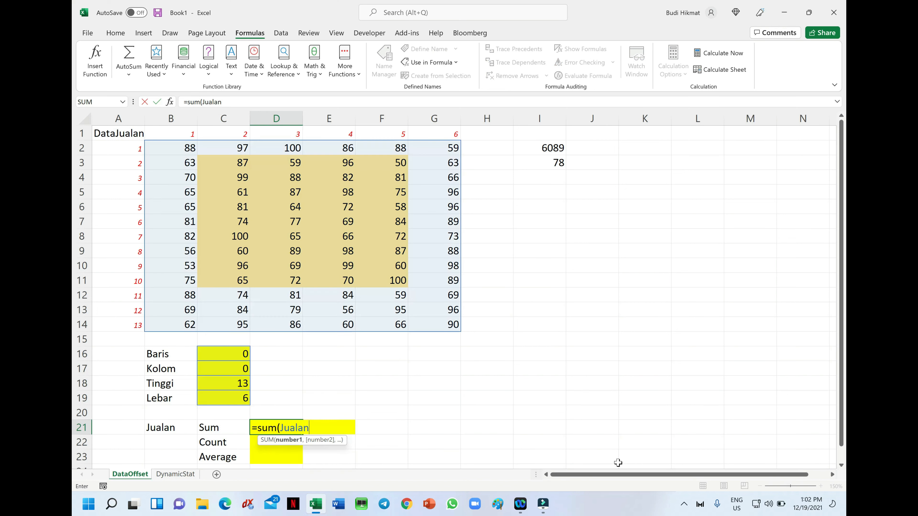
key("Return")
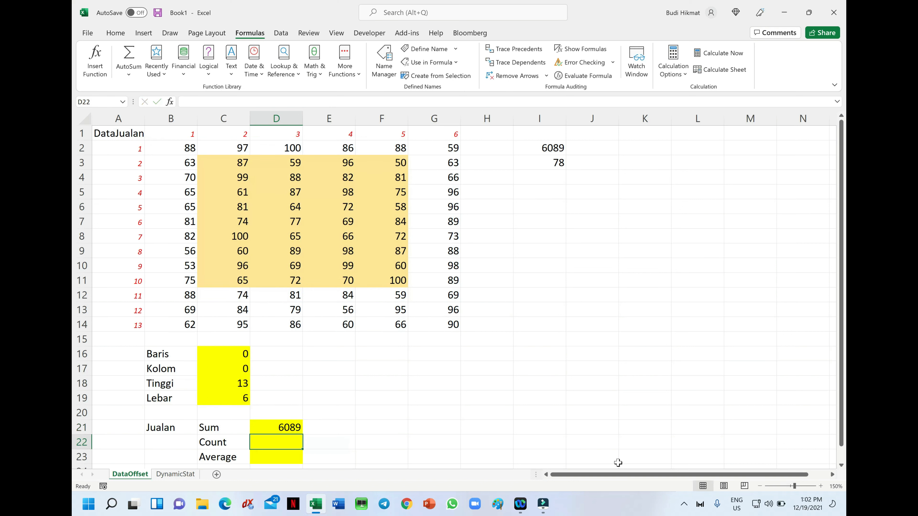
type("=cou")
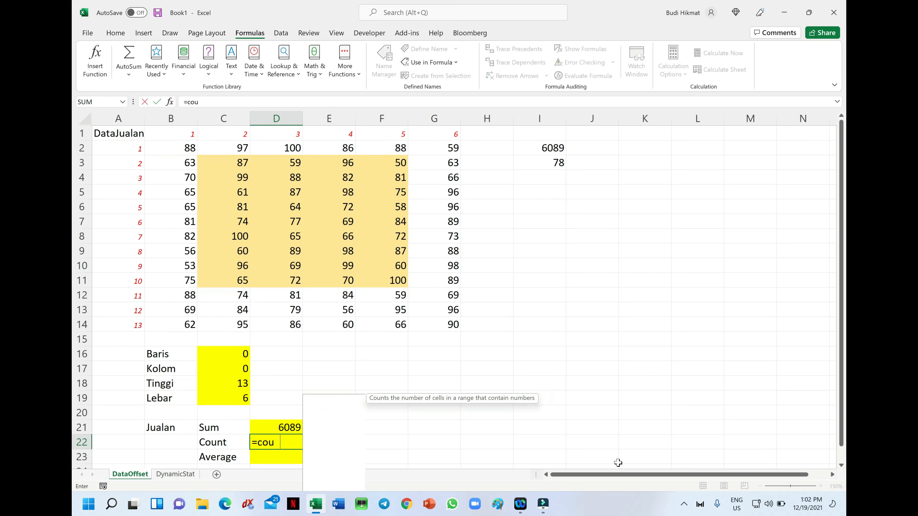
type("nt(Jualan)")
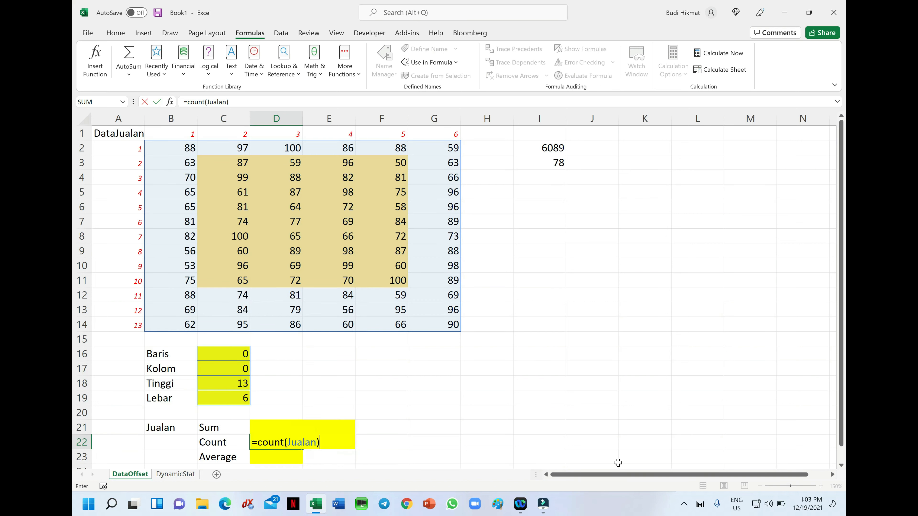
key("Return")
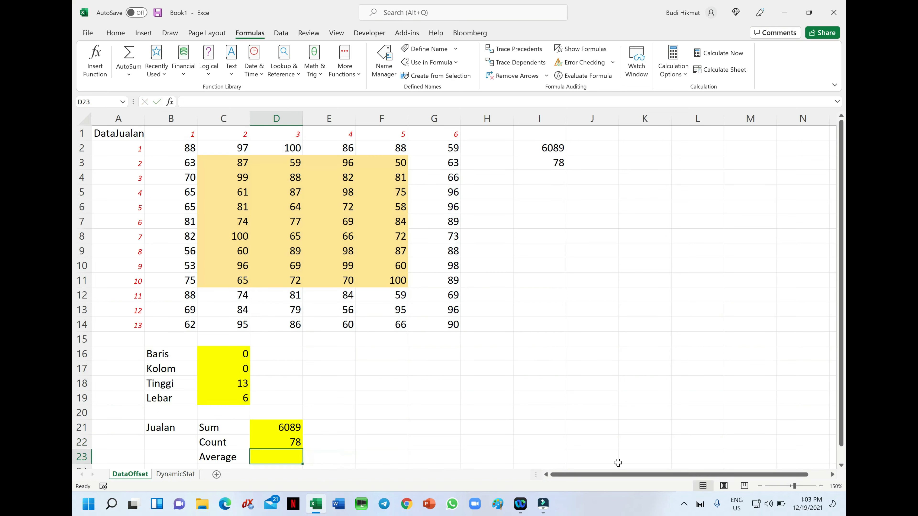
Enter =AVERAGE(Jualan) in cell D23
type("=Ave")
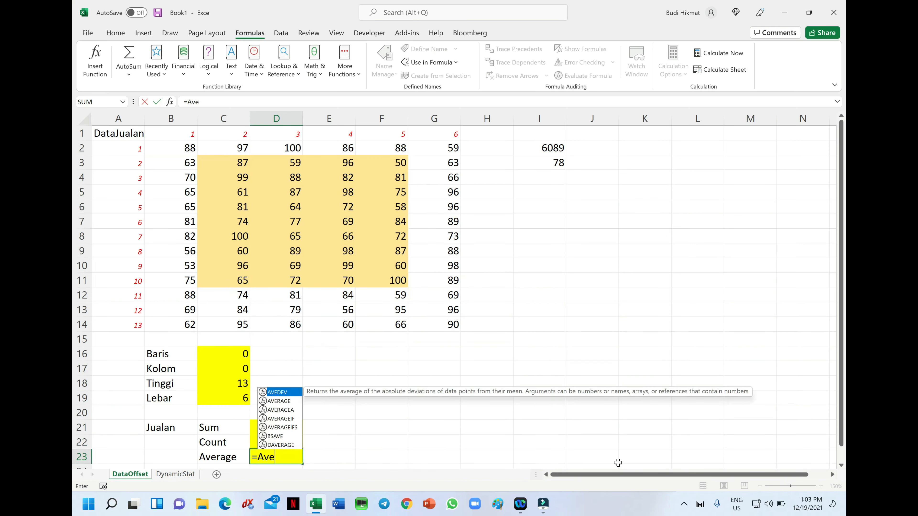
type("ra")
key("Tab")
type("Jua")
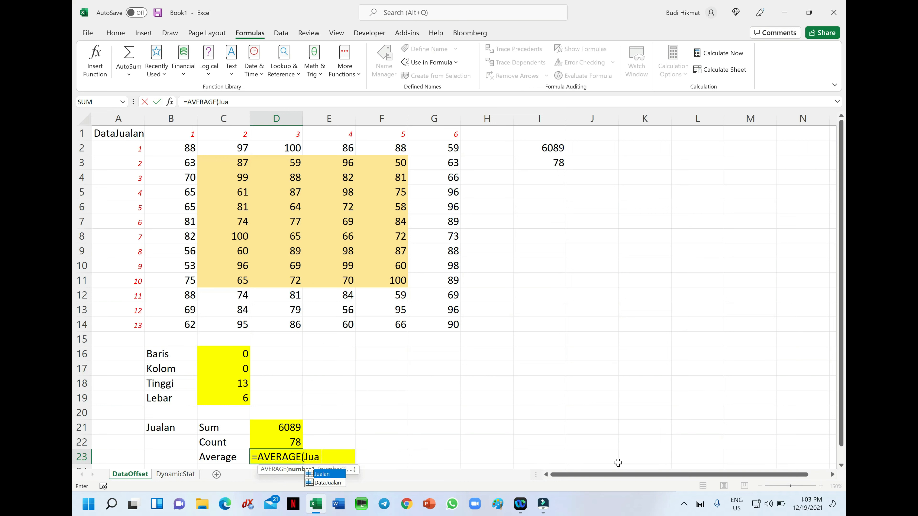
key("Tab")
type(")")
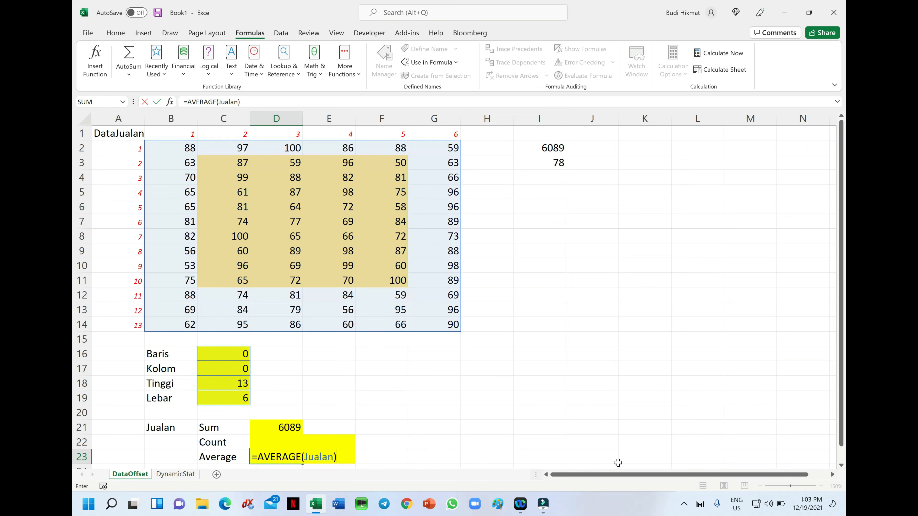
key("Return")
key("Up")
key("Up")
key("Up")
key("Up")
key("Up")
key("Up")
key("Up")
key("Up")
key("Up")
key("Up")
key("Up")
key("Up")
key("Up")
key("Up")
key("Up")
key("Up")
key("Up")
key("Up")
key("Up")
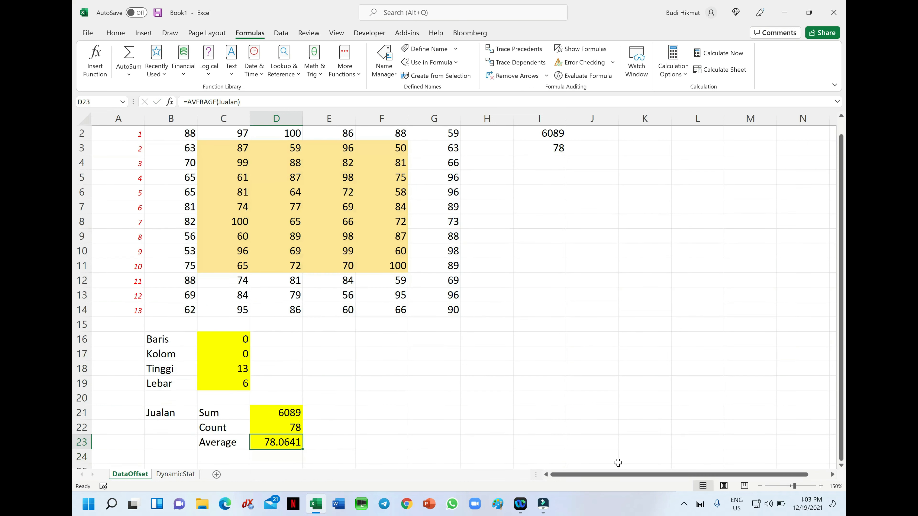
key("Up")
key("Up")
key("Up")
key("Up")
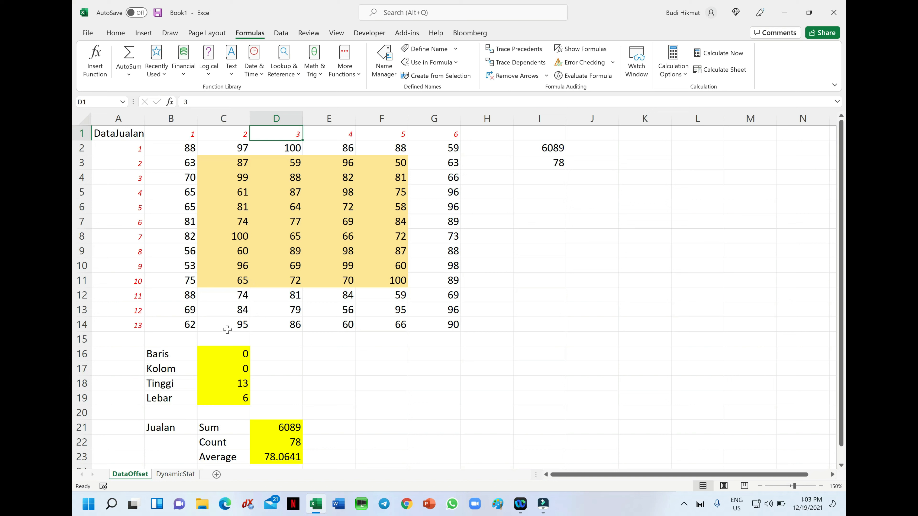
Set both Baris in C16 and Kolom in C17 to 1
left_click(230, 359)
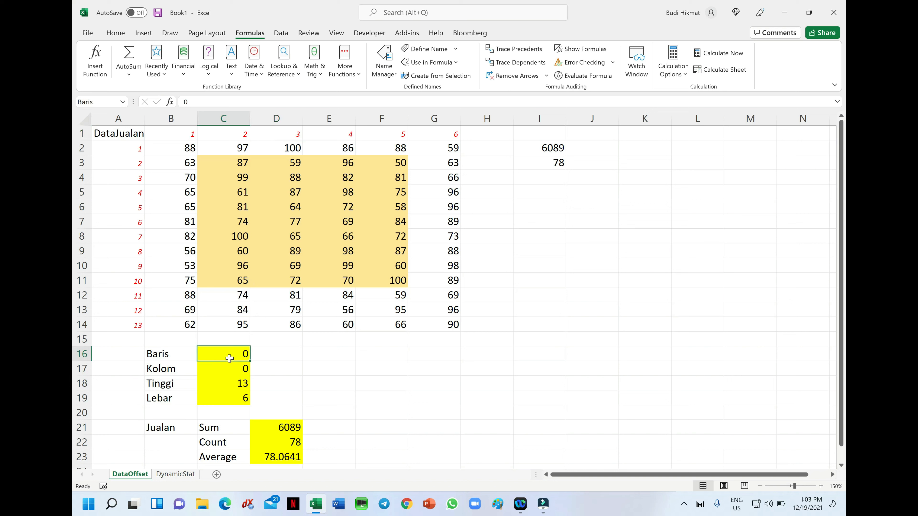
type("1")
key("Return")
type("1")
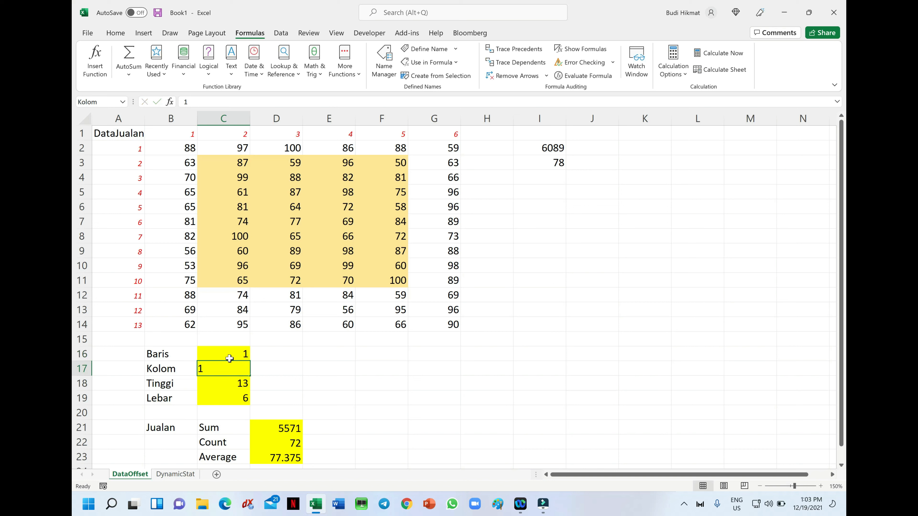
key("Return")
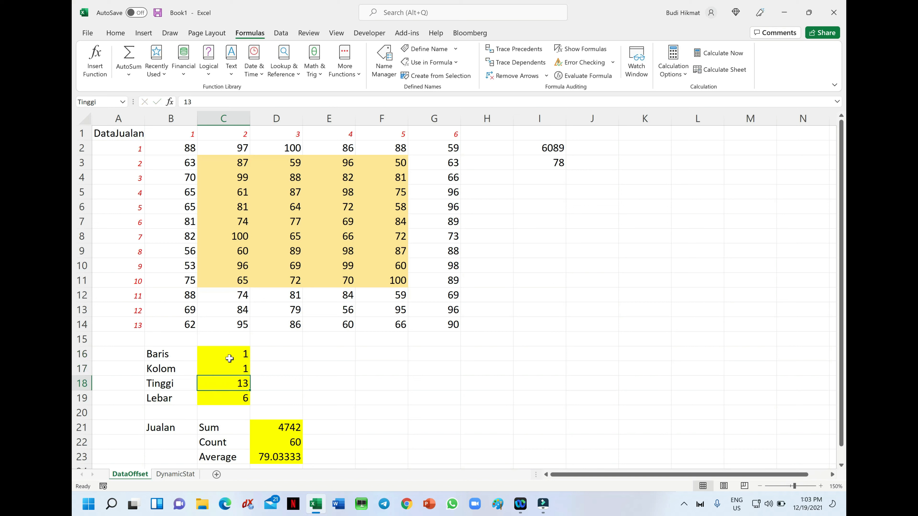
Set Lebar in C19 to 4
key("Return")
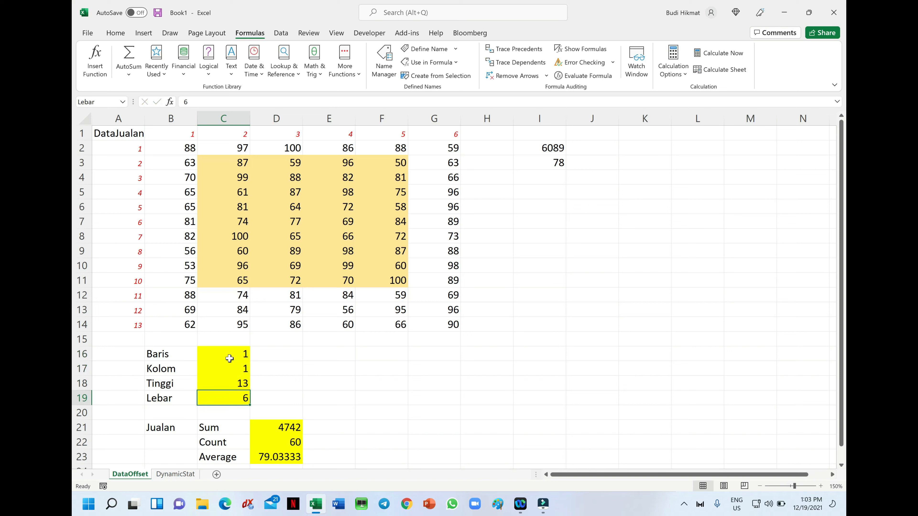
type("4")
key("Up")
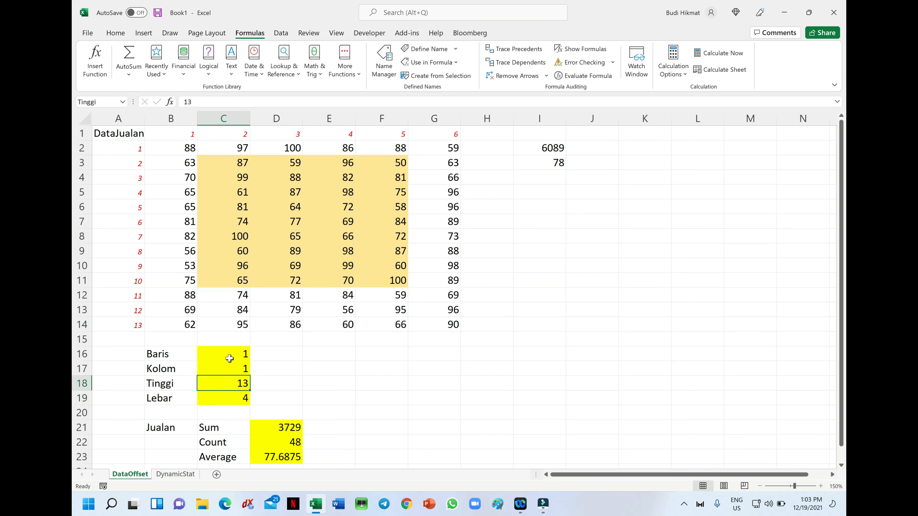
Check the row span of the shaded block in C3:C11 and set Tinggi in C18 to 9
left_click_drag(242, 163, 240, 283)
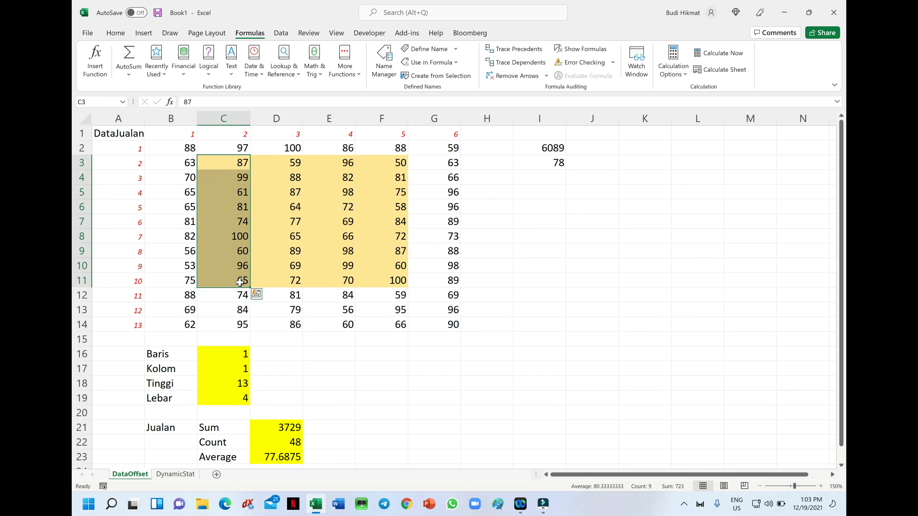
left_click(234, 397)
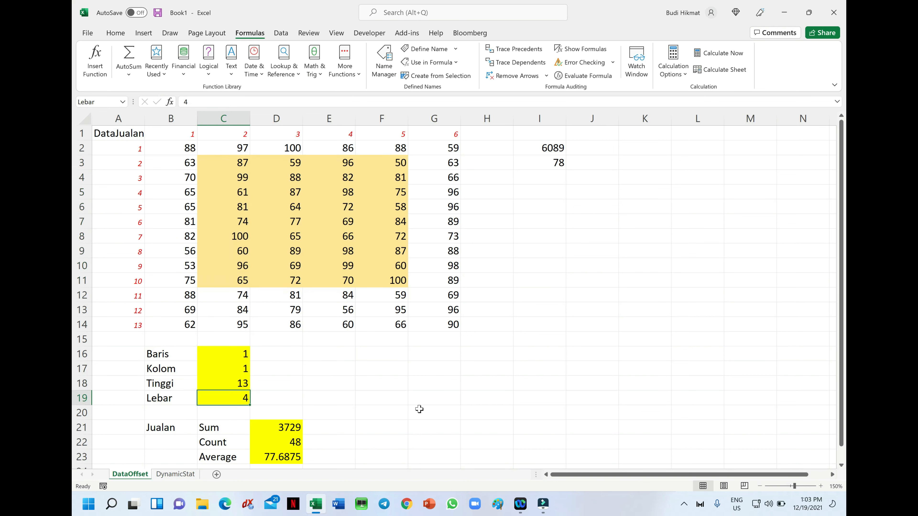
key("Up")
type("9")
key("Return")
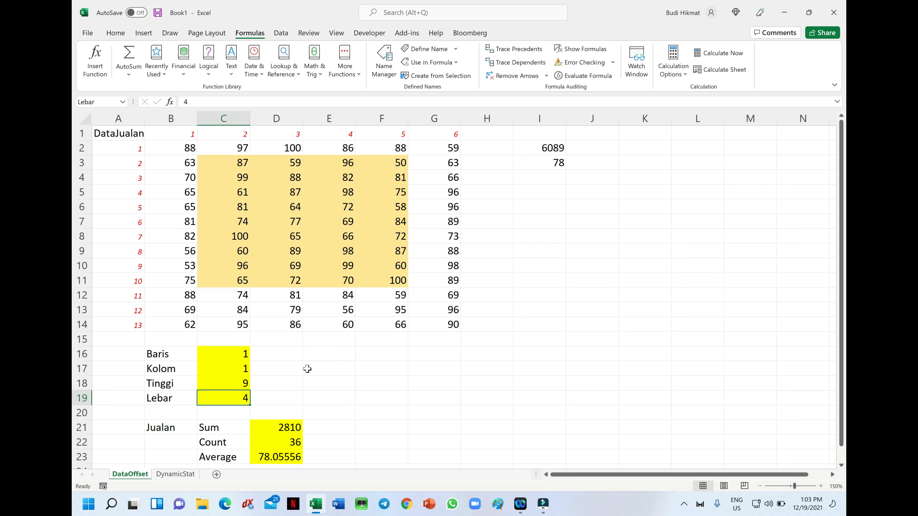
Select the shaded block C3:F11 to compare its status-bar statistics with the Jualan results
left_click_drag(230, 162, 374, 284)
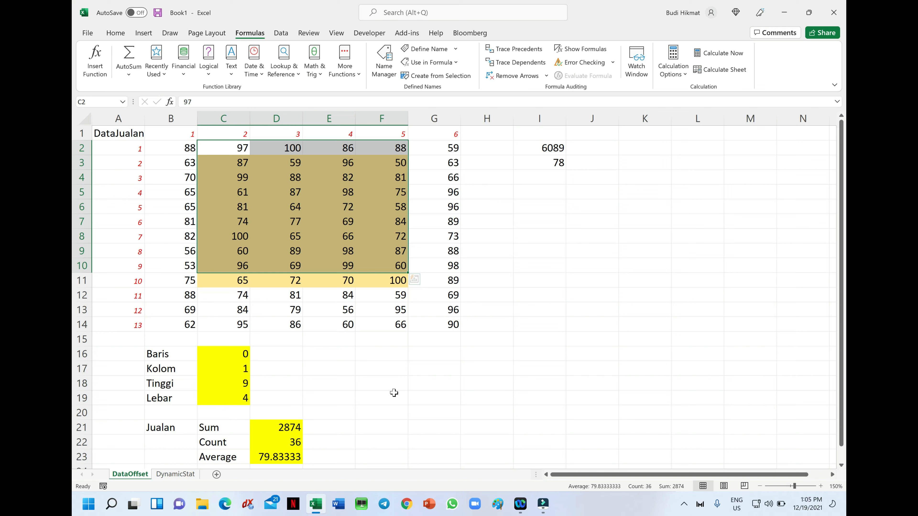
left_click(542, 255)
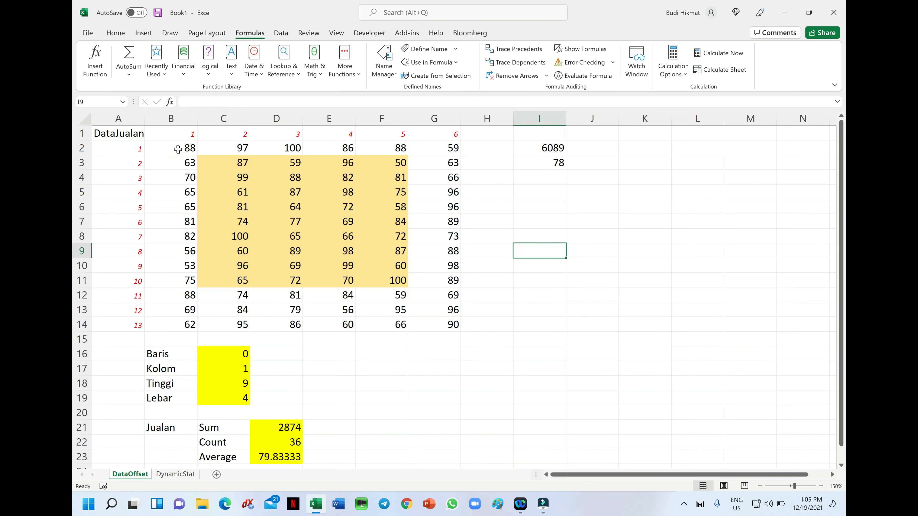
Copy the sales values in B2:B11 and paste them at C4 on the DynamicStat sheet
left_click_drag(178, 148, 186, 281)
key("ctrl+c")
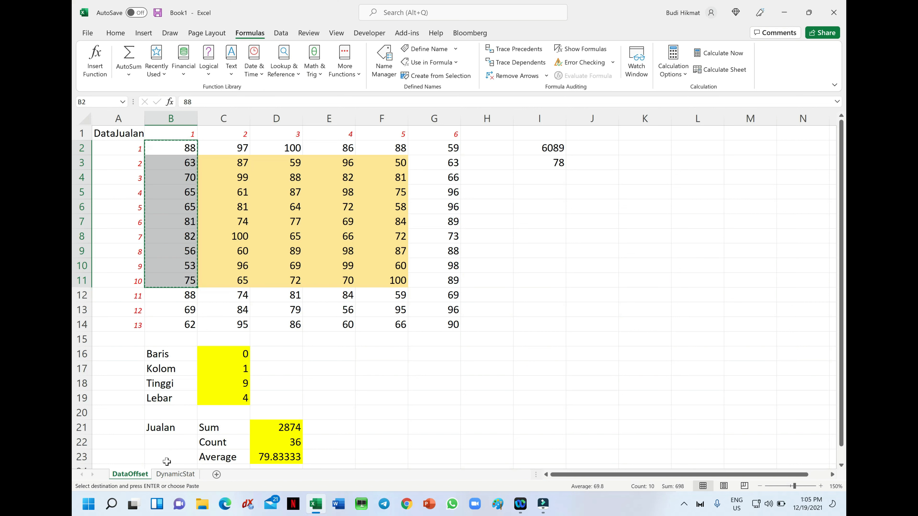
left_click(175, 474)
left_click(177, 156)
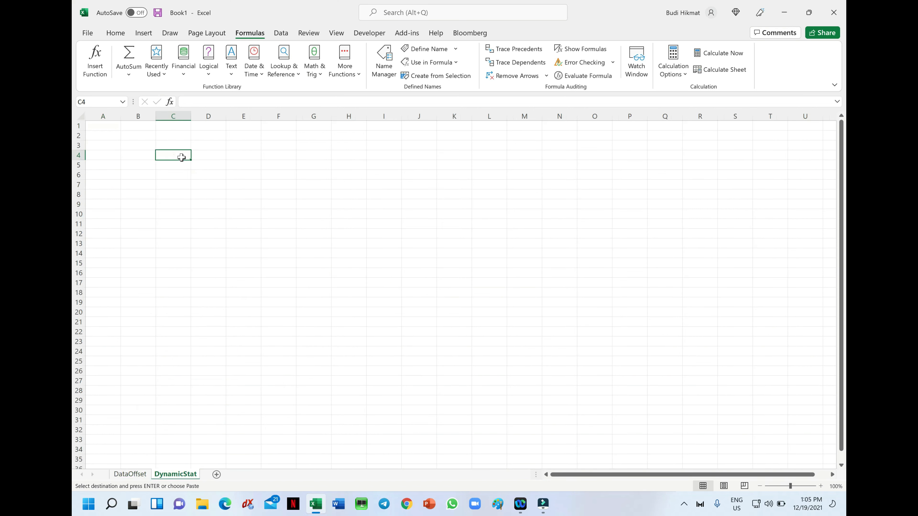
key("ctrl+v")
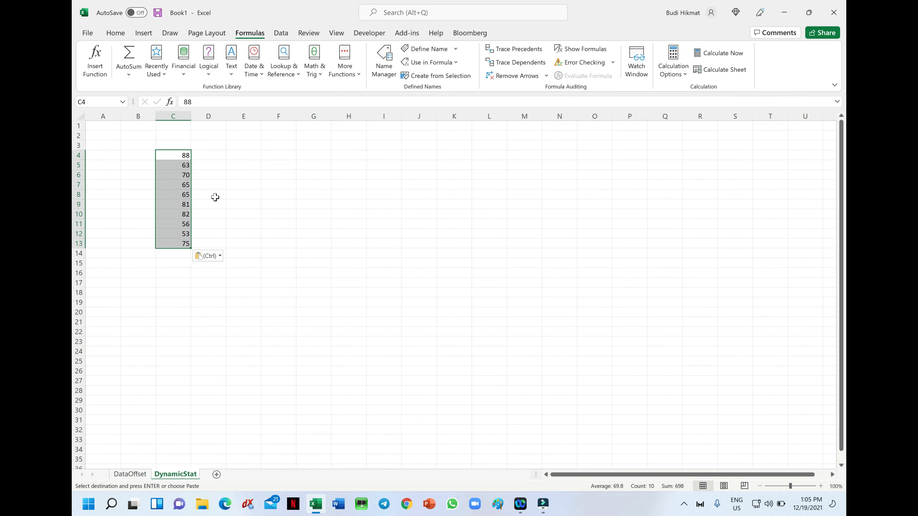
Enter the header Nilai in C3 above the pasted values
left_click(169, 145)
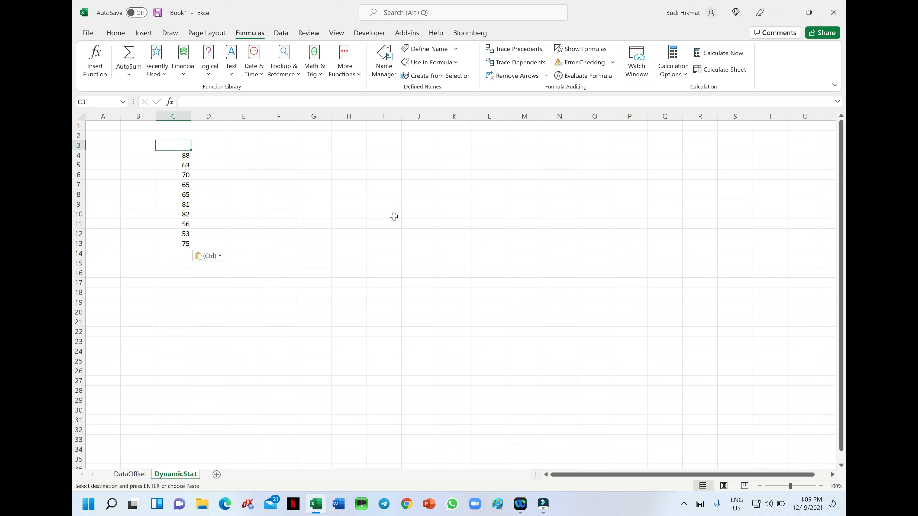
type("Nilai")
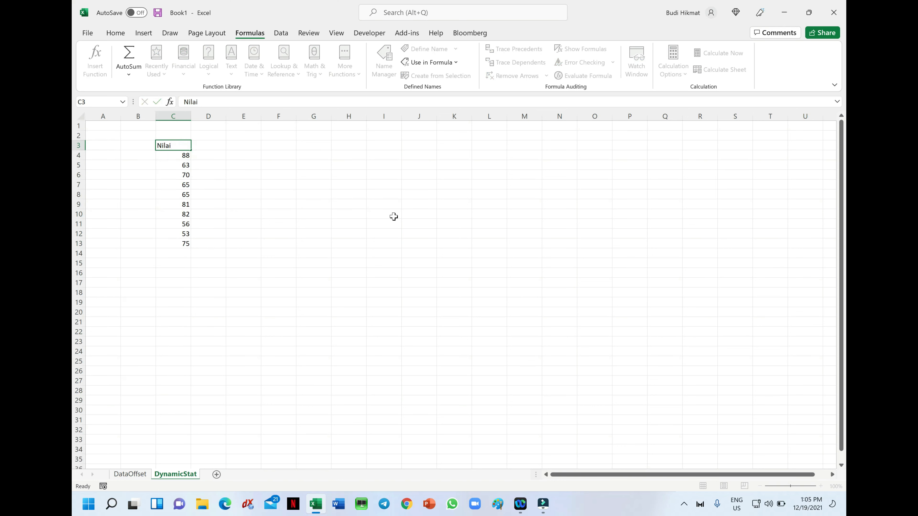
key("Return")
Fill the header cells C1:C3 with the standard red colour
key("Up")
key("Up")
key("Up")
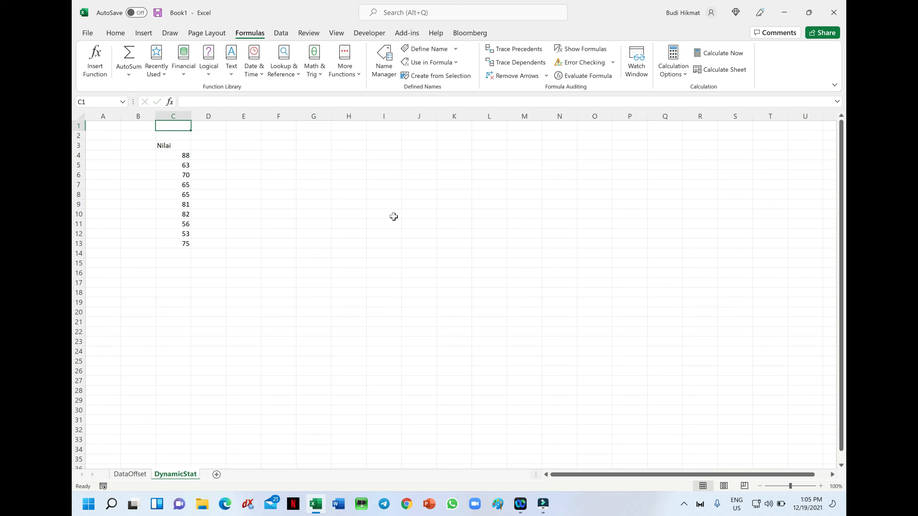
key("shift+Down")
key("shift+Down")
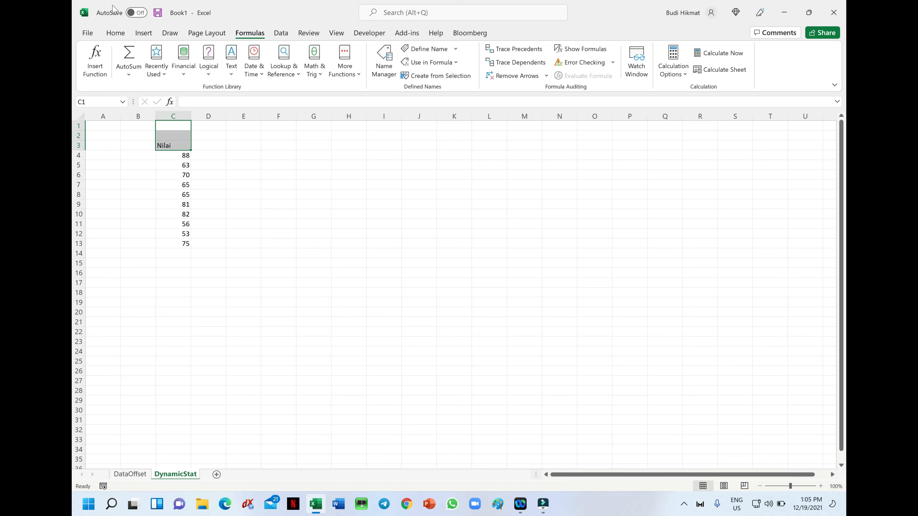
left_click(115, 33)
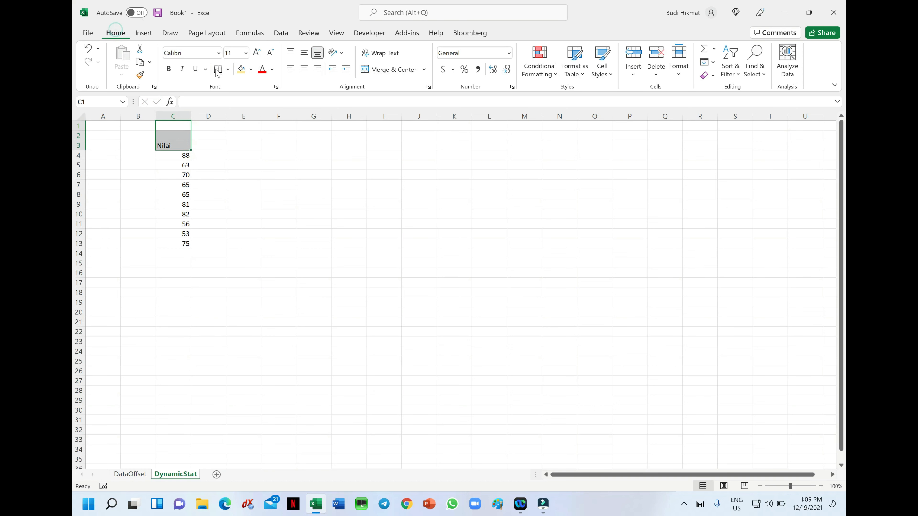
left_click(251, 72)
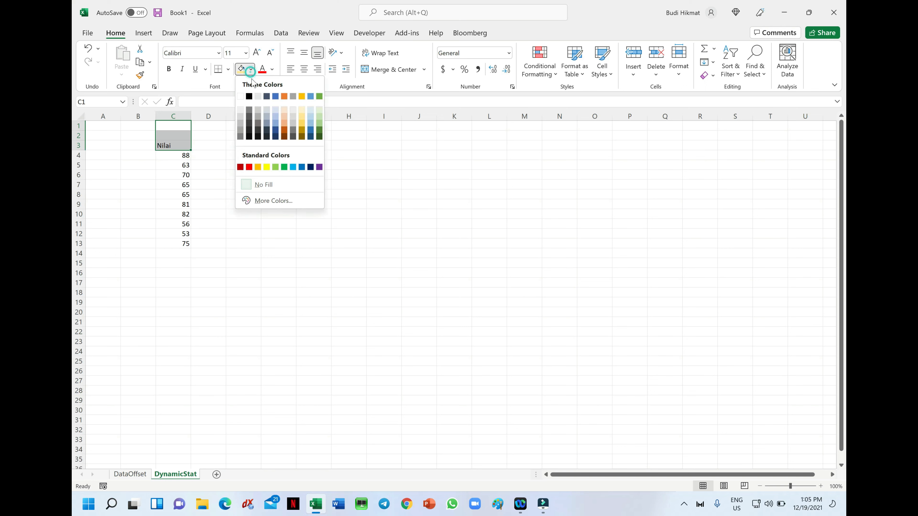
left_click(250, 167)
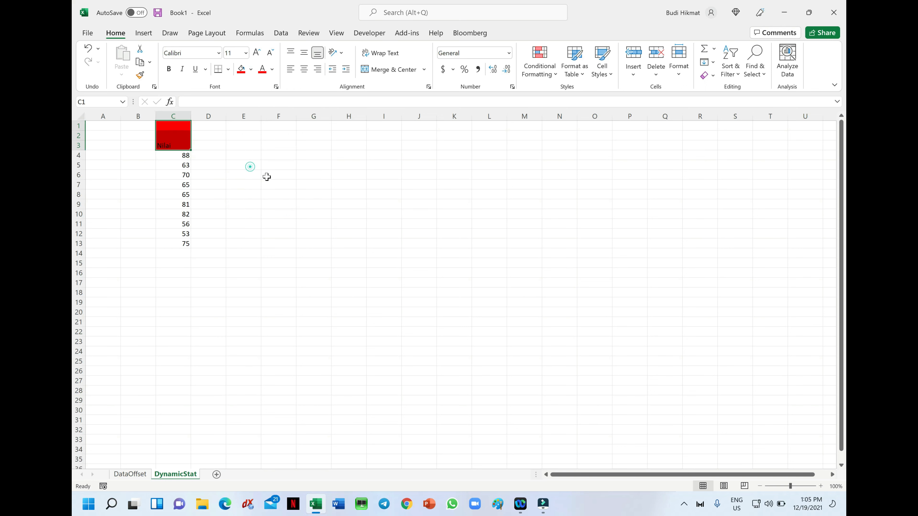
left_click(277, 160)
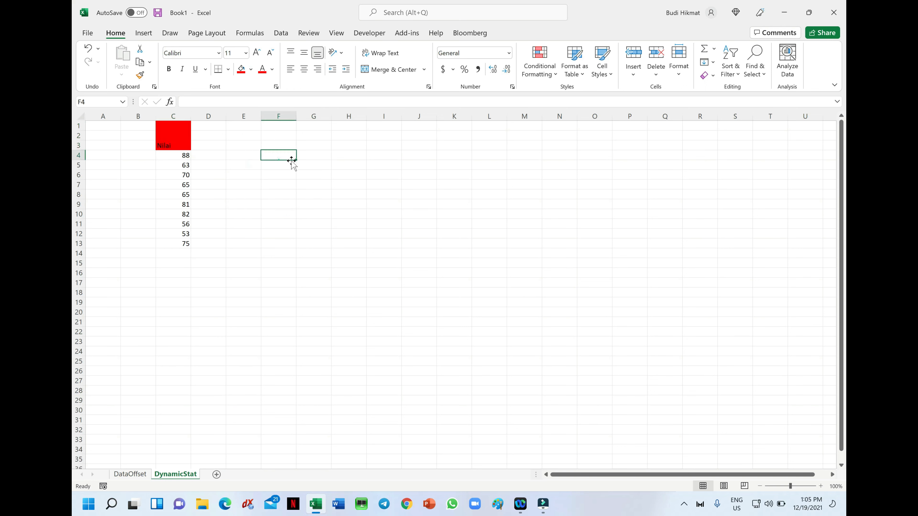
With E4 selected, define the workbook name Panjang1 that refers to =COUNTA($C:$C)-1
left_click(238, 156)
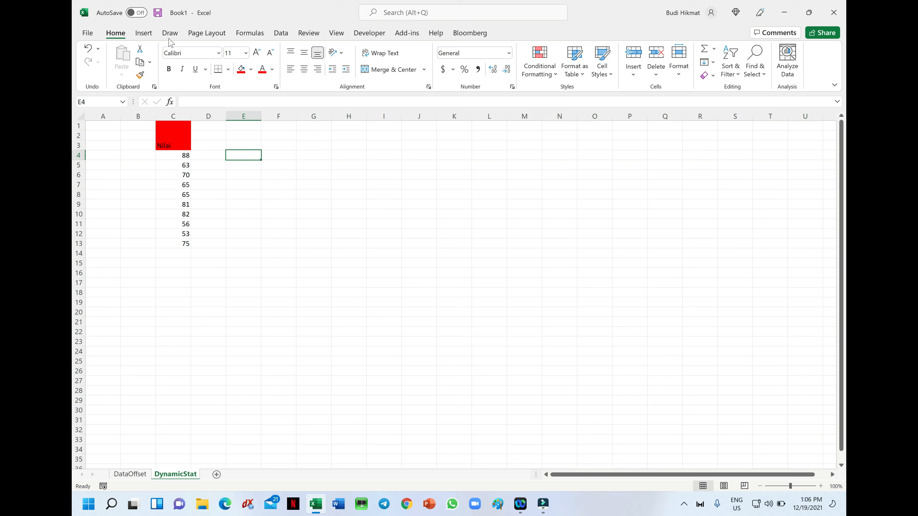
left_click(250, 34)
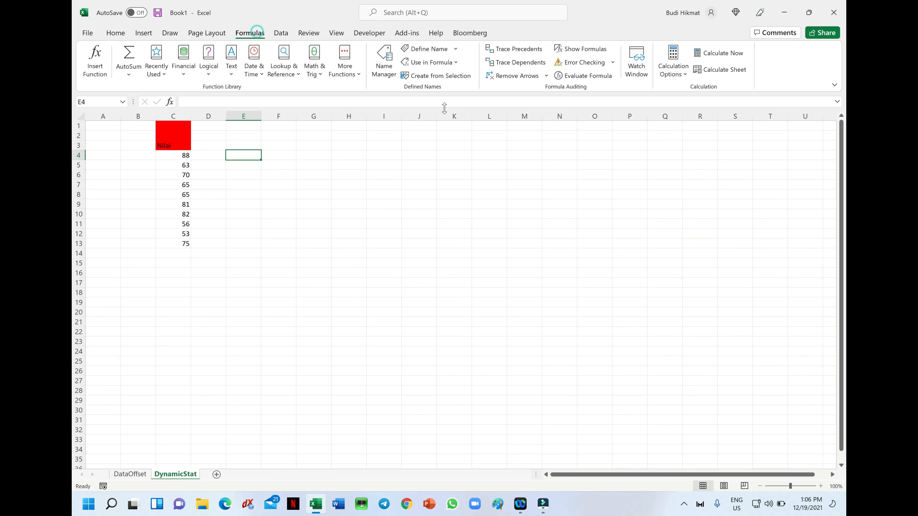
left_click(430, 49)
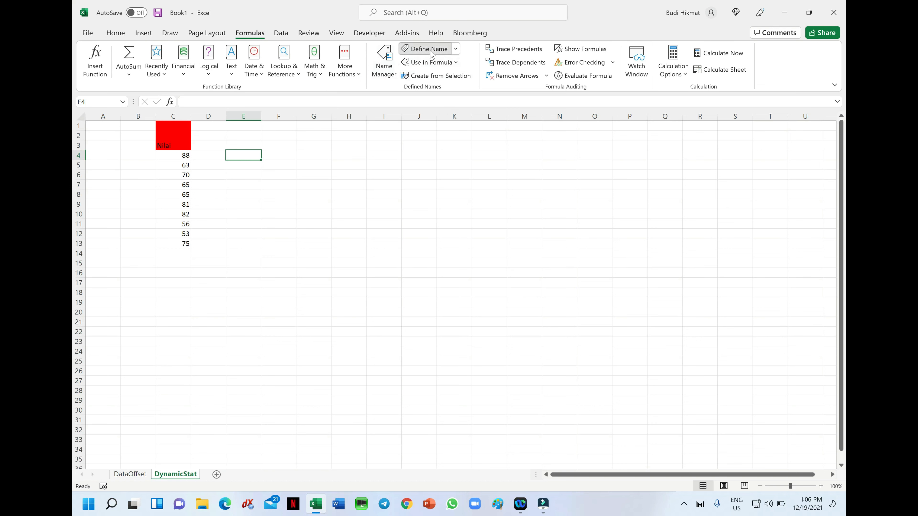
type("Panjang1")
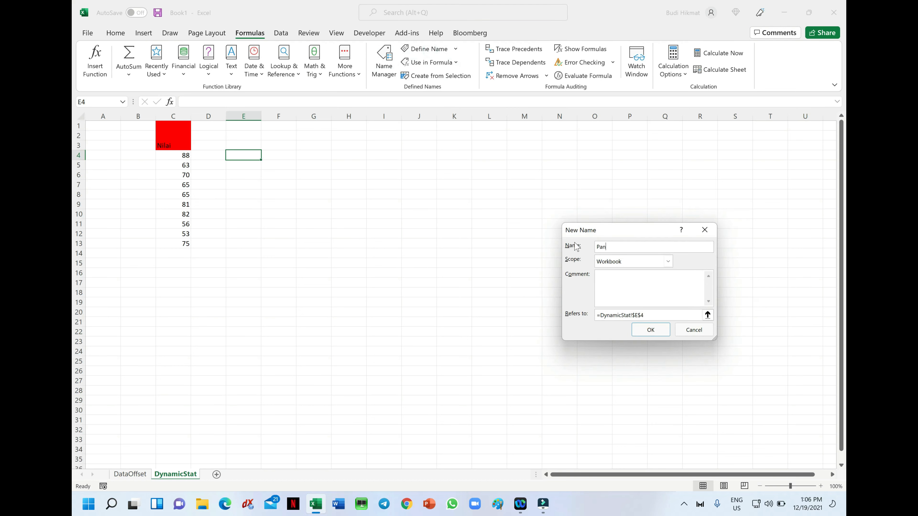
key("Tab")
key("Tab")
key("Tab")
type("=counta")
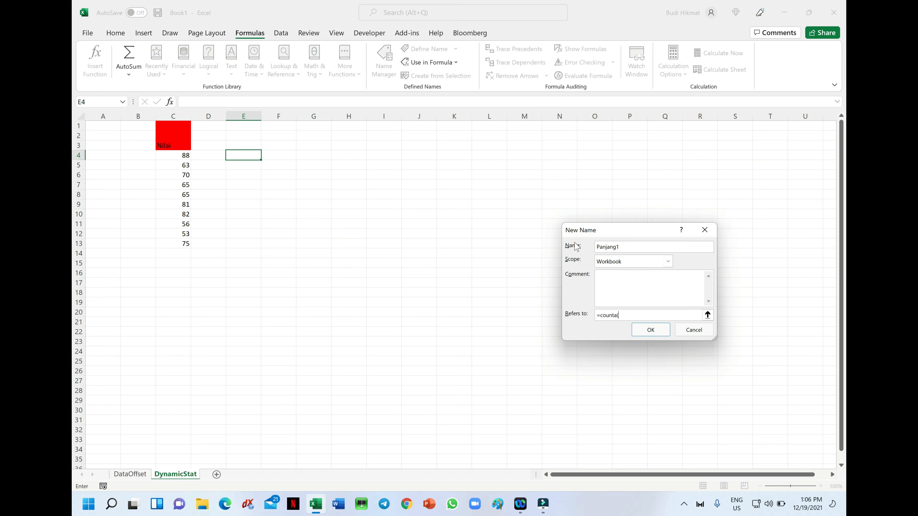
type("($")
type("C")
type(":C")
type("$C")
type(")-1")
left_click(653, 331)
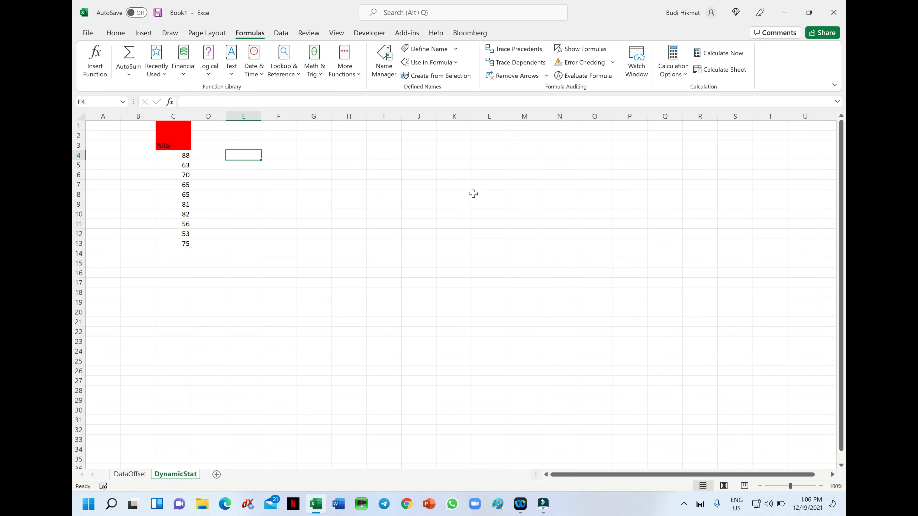
Enter =Panjang1 in E4 and select C4:C13 to compare its status-bar count
type("=c")
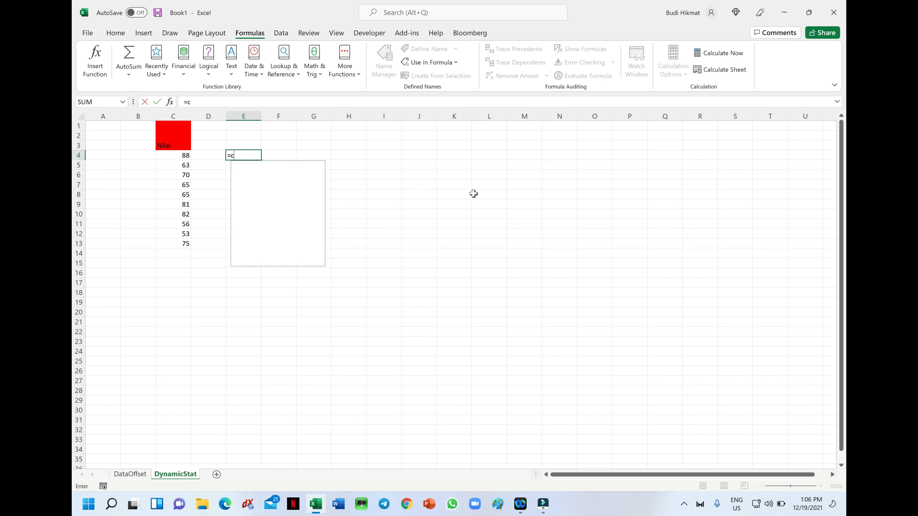
type("Panjang")
key("Tab")
key("Return")
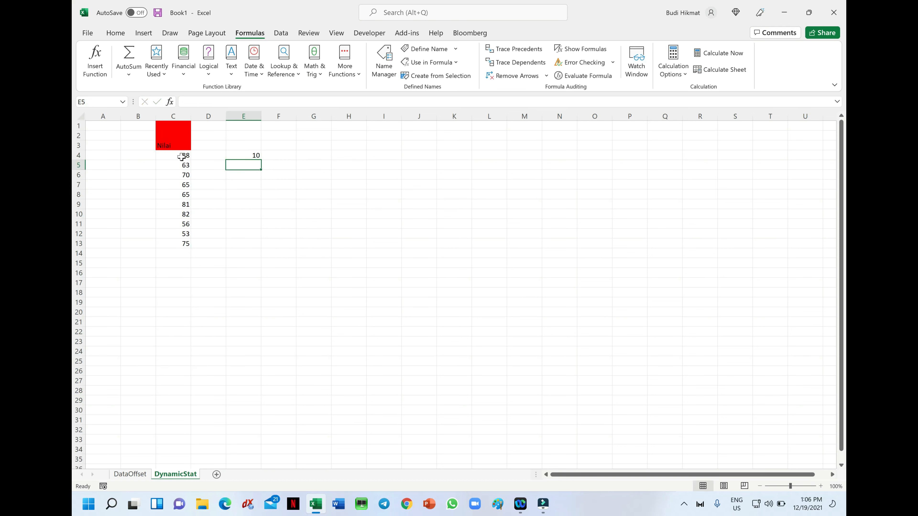
left_click_drag(181, 155, 175, 245)
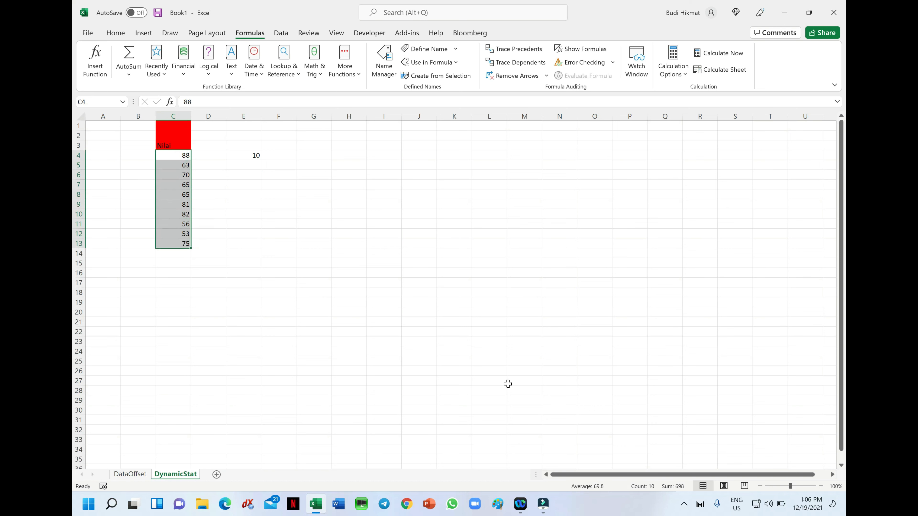
Enter the label Total in E5
left_click(250, 167)
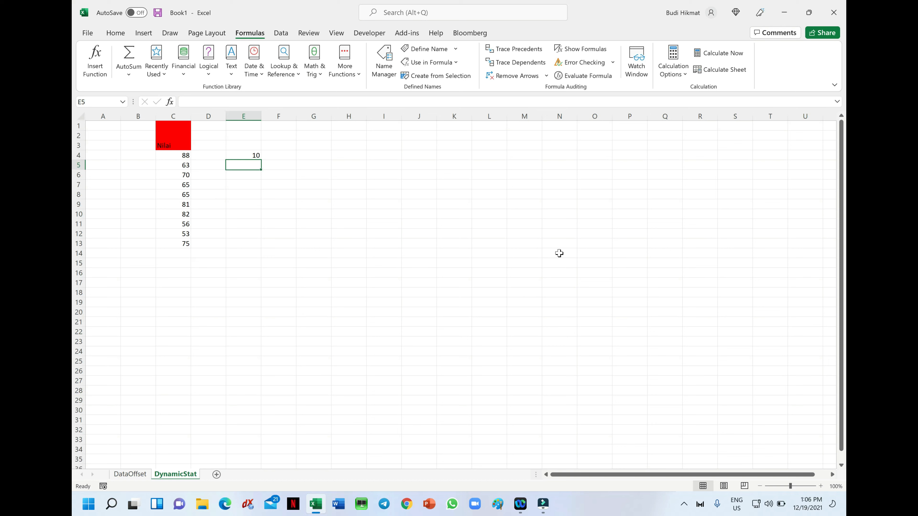
type("Av")
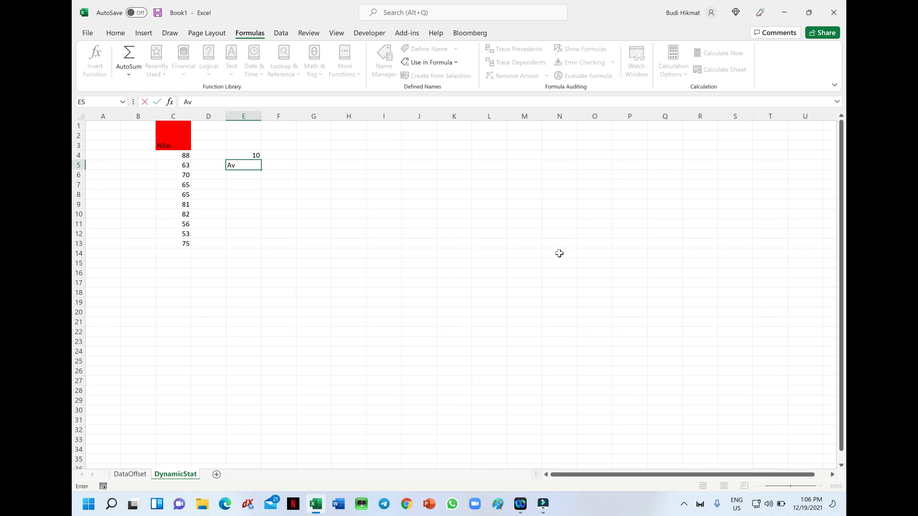
key("BackSpace")
key("BackSpace")
type("Total")
key("Return")
Enter the label Average in E6
key("Up")
key("Up")
key("Up")
key("Up")
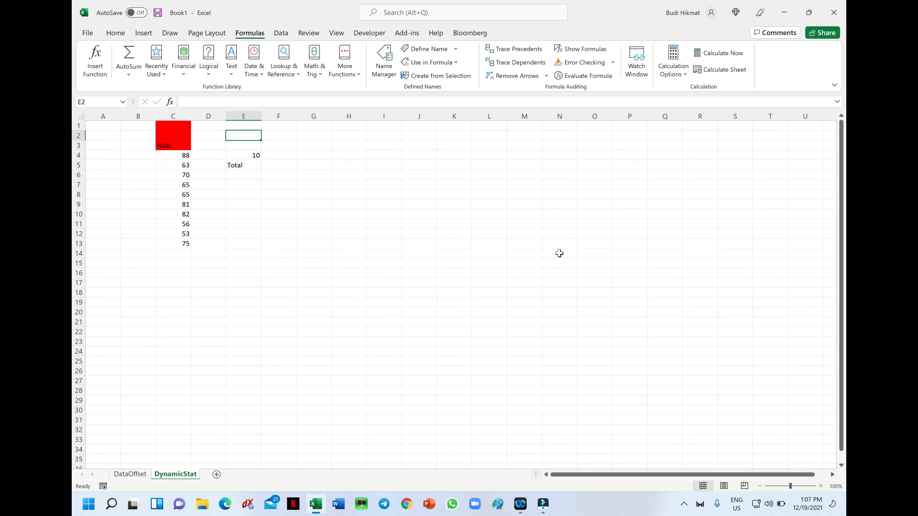
key("Down")
key("Down")
key("Down")
key("Down")
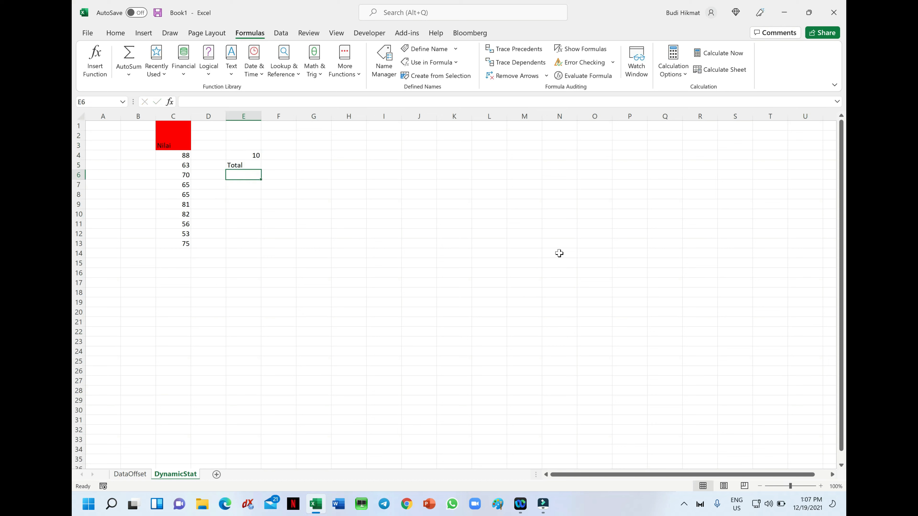
type("Cou")
key("BackSpace")
key("BackSpace")
key("BackSpace")
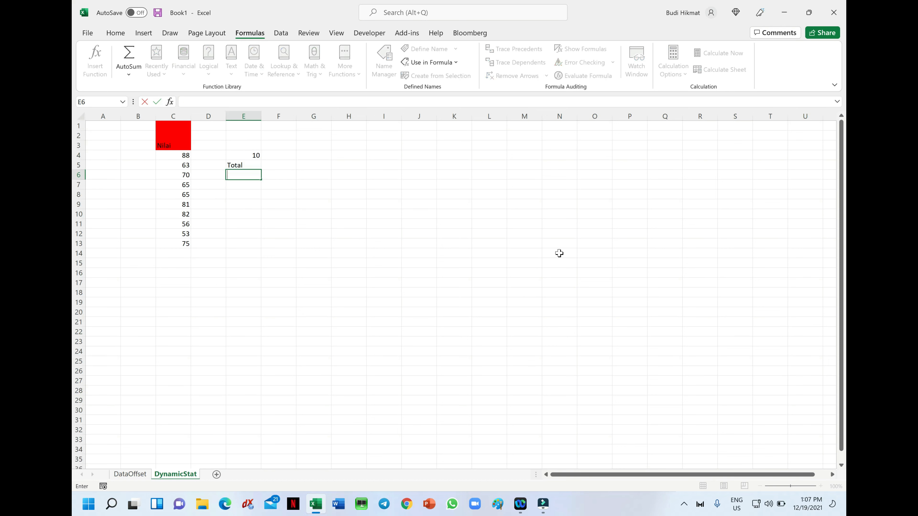
type("Average")
key("Return")
With F5 selected, define the workbook name Nilai that refers to =OFFSET(DynamicStat!$C$4,0,0,Panjang1,1)
key("Up")
key("Up")
key("Right")
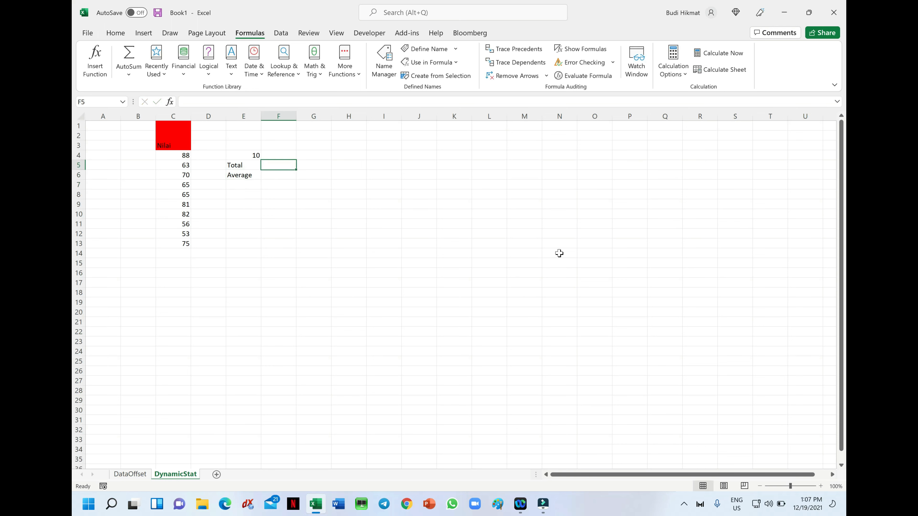
left_click(407, 51)
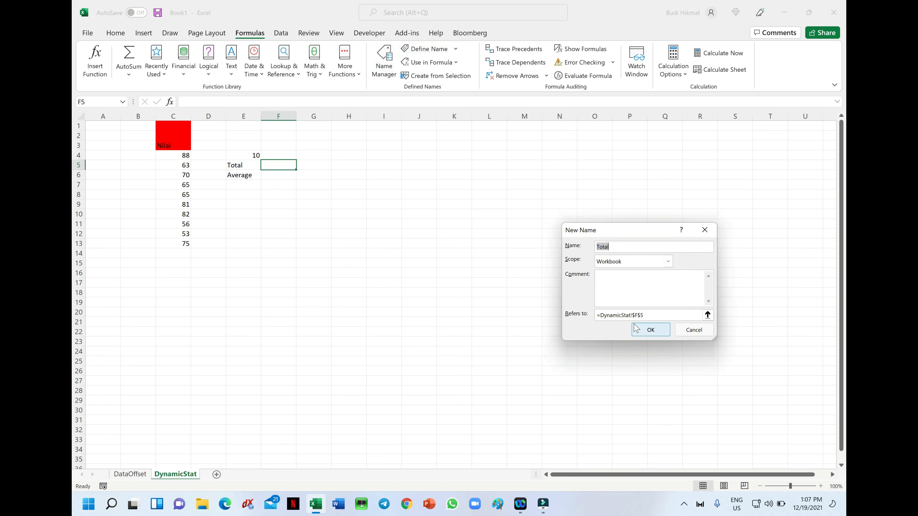
type("Nilai")
key("Tab")
key("Tab")
key("Tab")
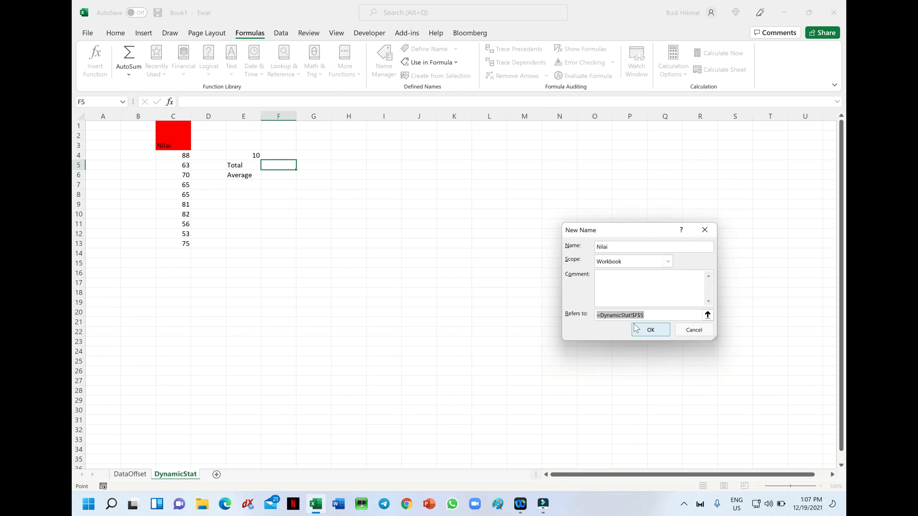
type("=offset(")
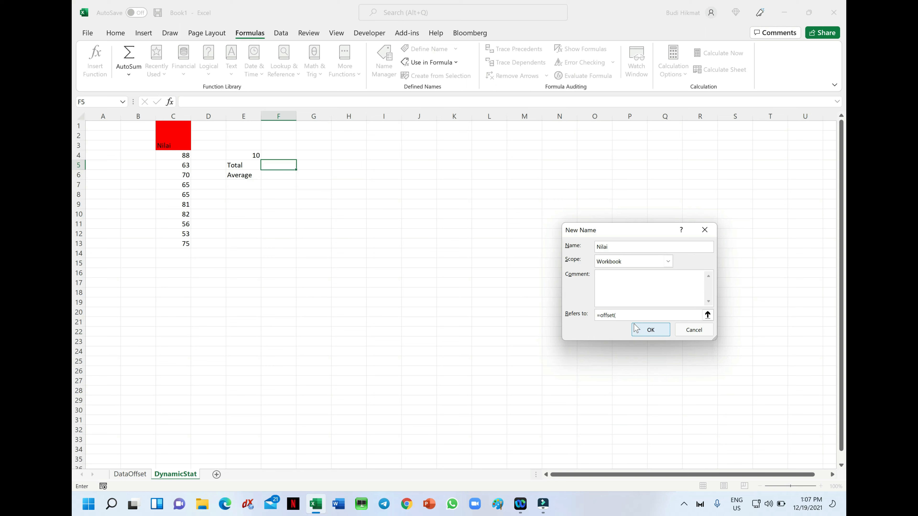
left_click(176, 155)
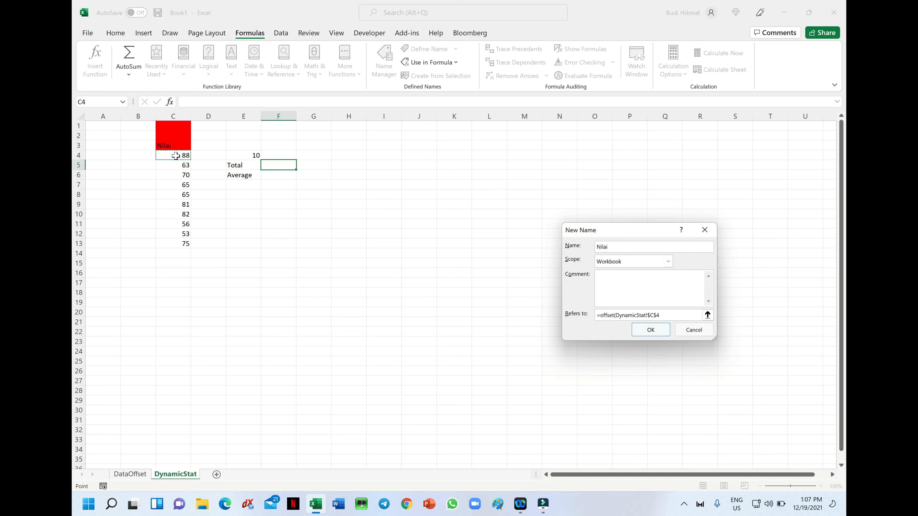
type(",0,0,Panjang1,1)")
left_click(636, 330)
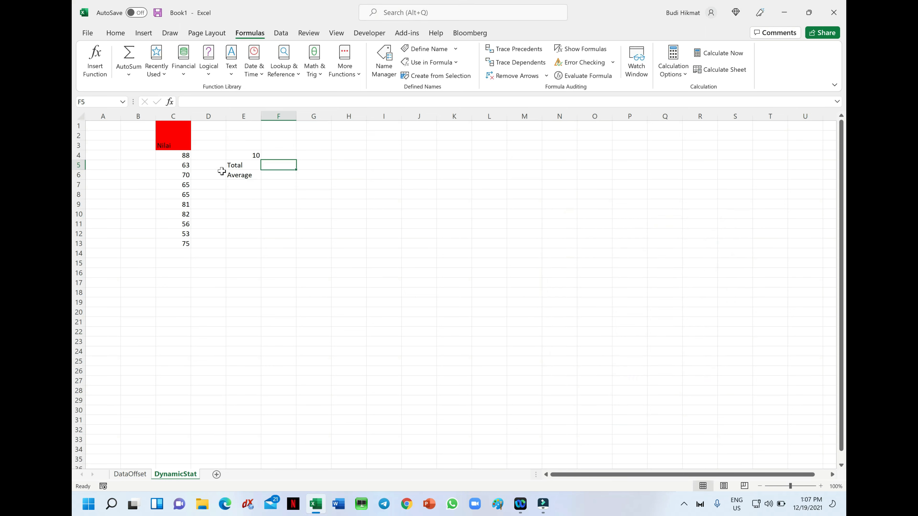
Calculate the total in F5 with =SUM(Nilai)
type("=")
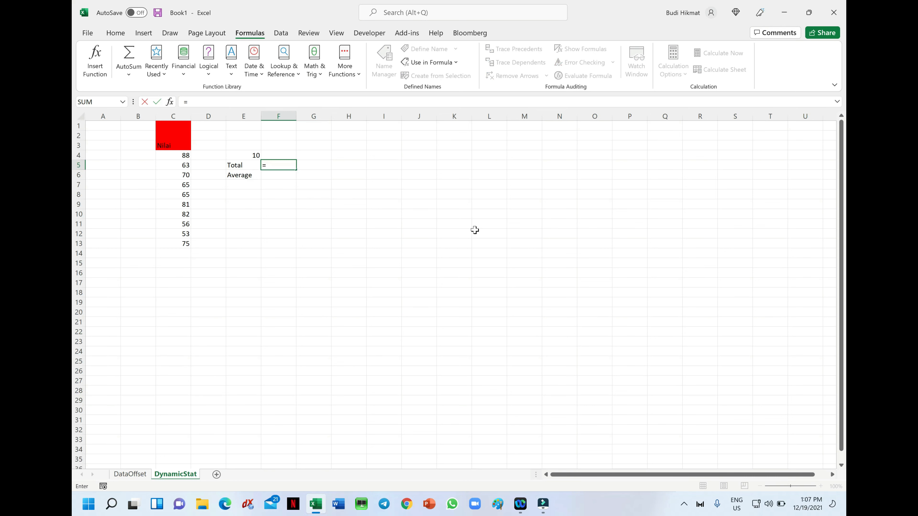
type("sum(")
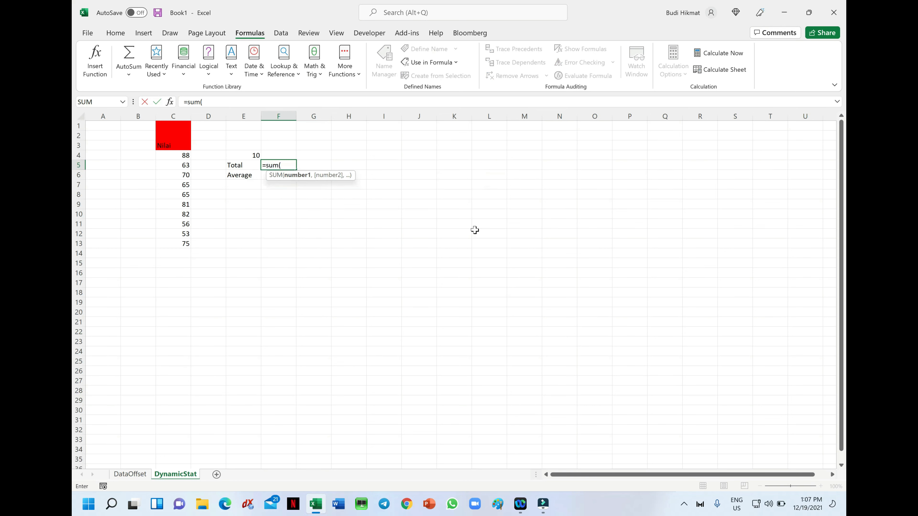
type("b")
key("BackSpace")
type("ni")
key("Tab")
key("Return")
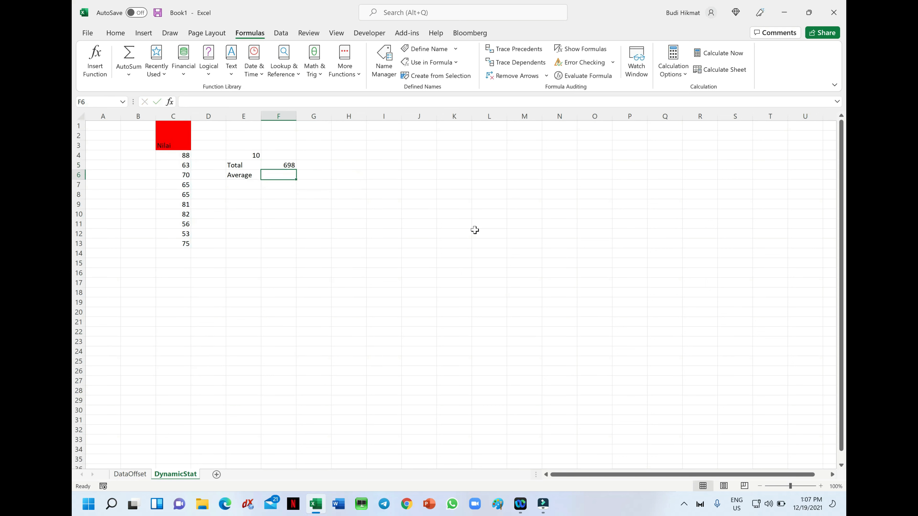
Calculate the average in F6 with =AVERAGE(Nilai)
type("=ave")
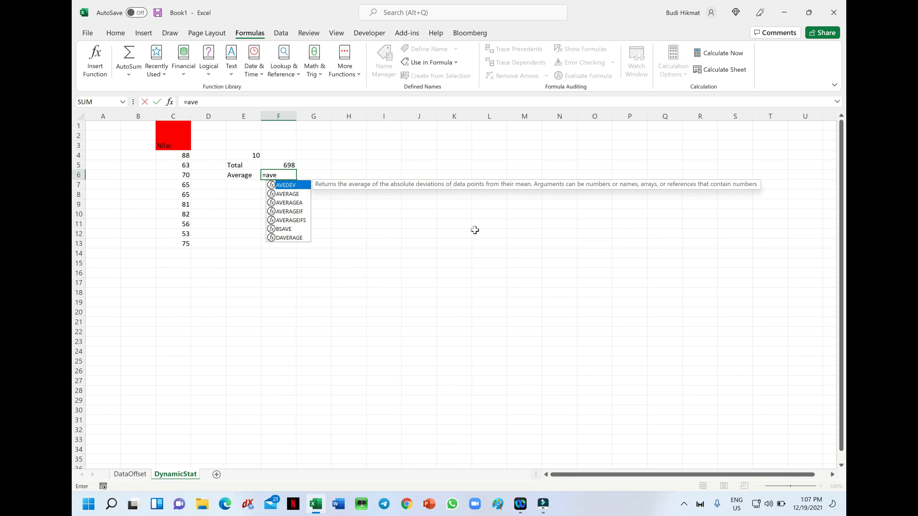
type("r")
key("Tab")
type("nilai)")
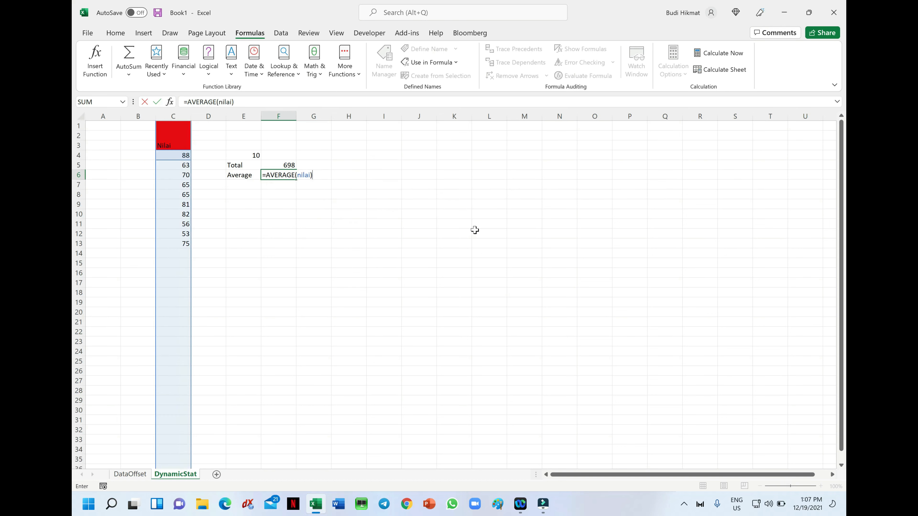
key("Return")
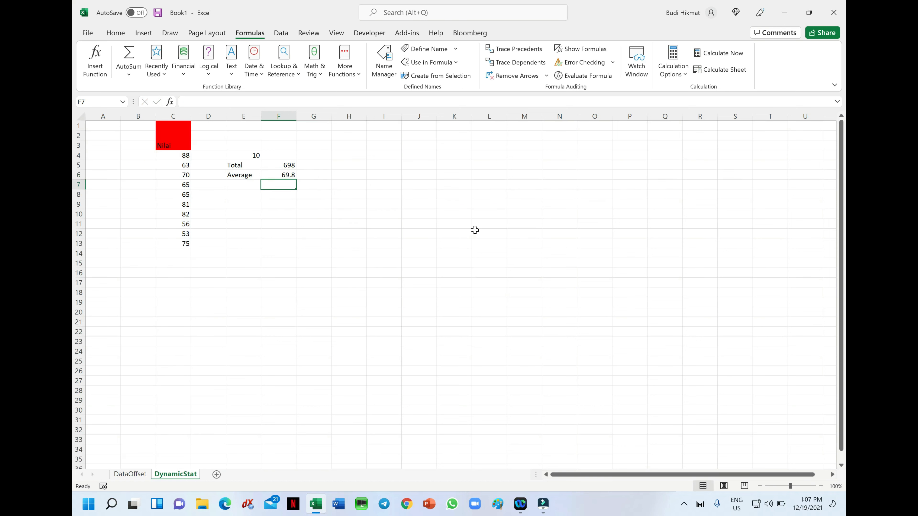
key("Left")
key("Left")
key("Left")
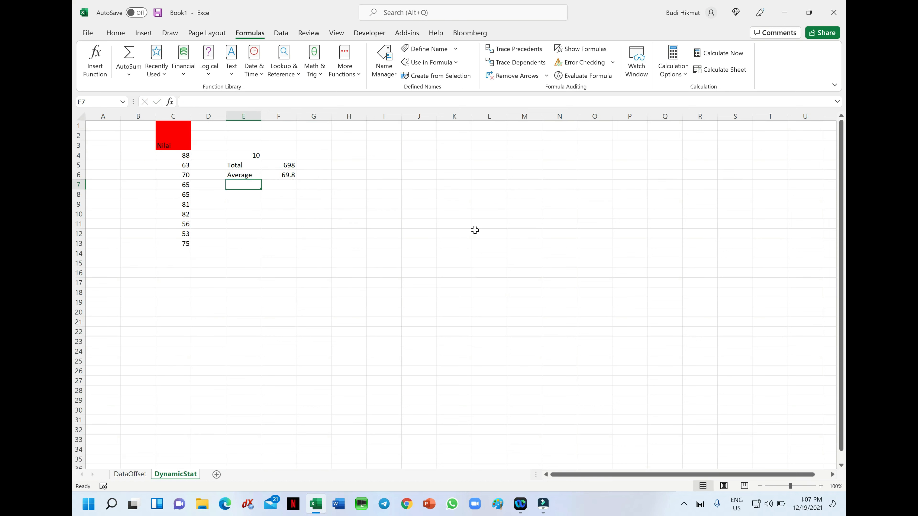
Extend the Nilai data with the values 77, 100 and 120 in cells C14 to C16
key("Down")
key("Down")
key("Down")
key("Down")
key("Down")
key("Down")
key("Down")
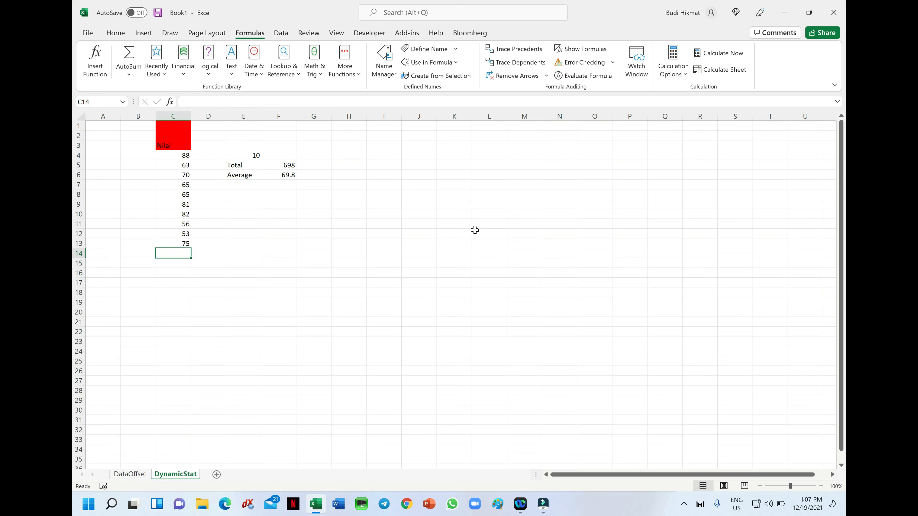
type("77")
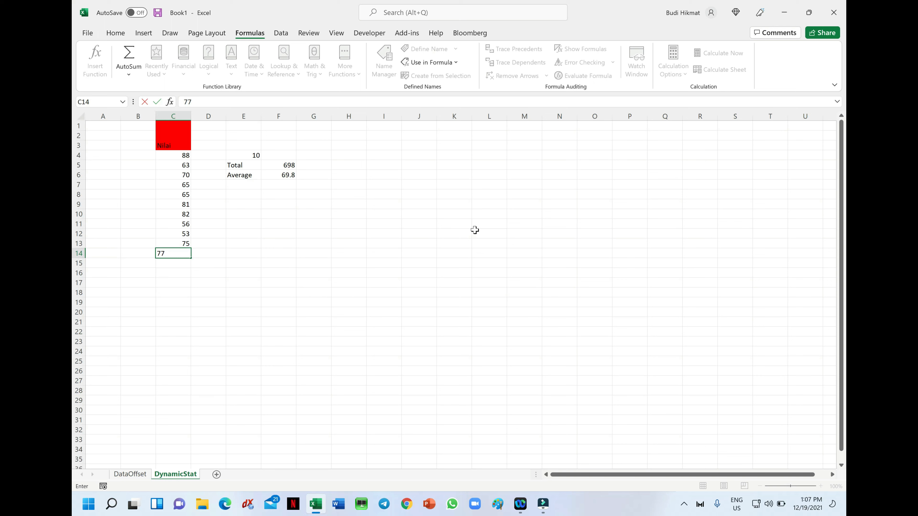
key("Return")
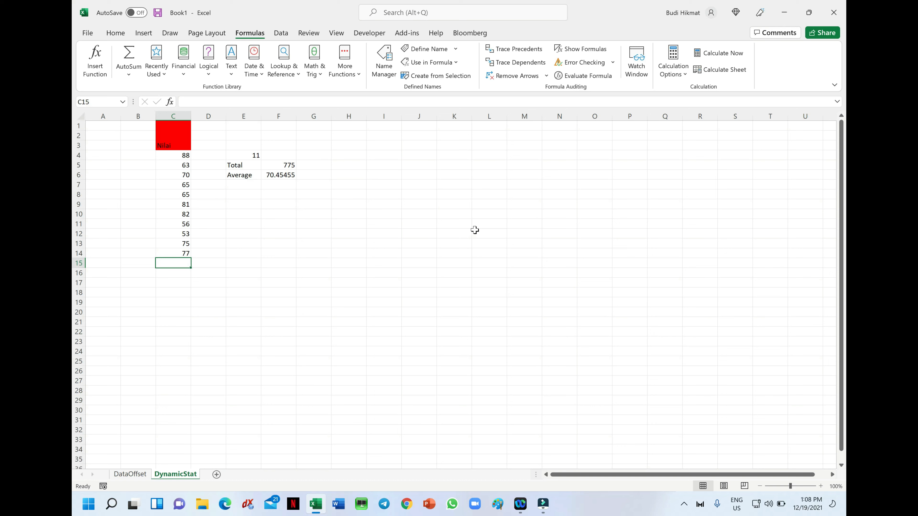
type("100")
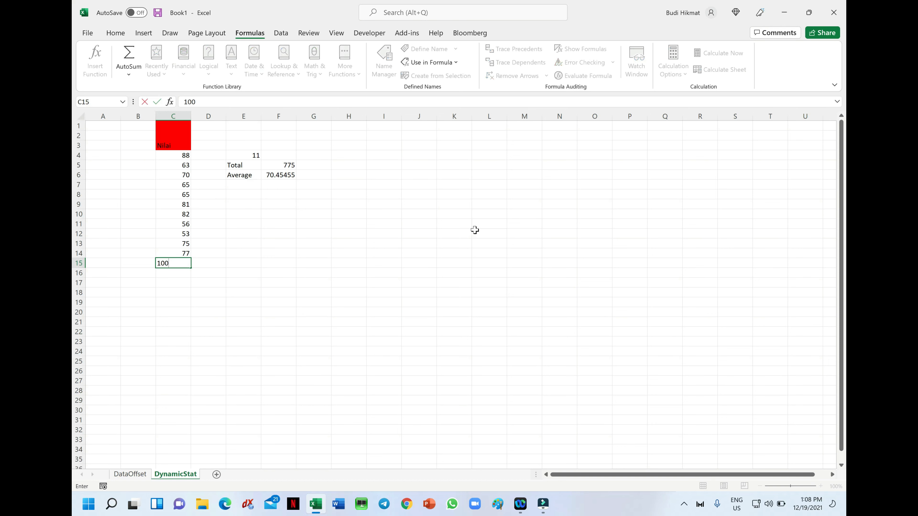
key("Return")
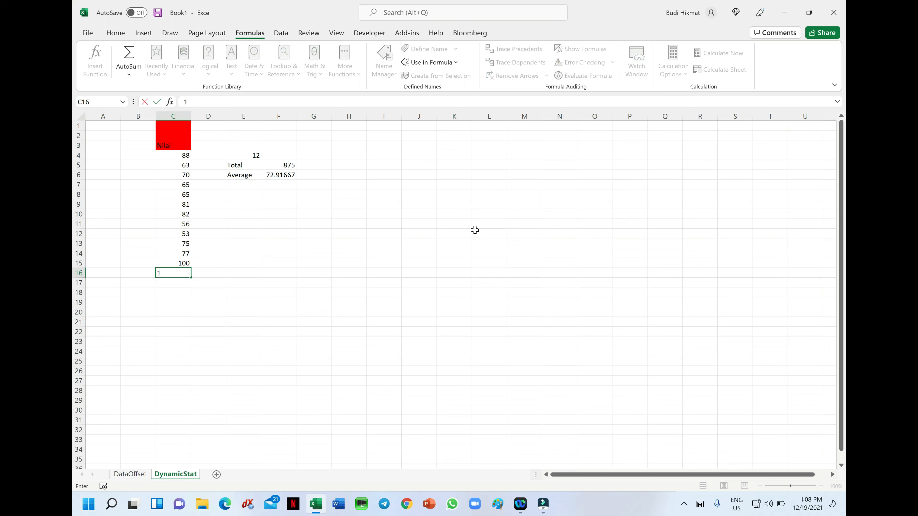
type("20")
key("Return")
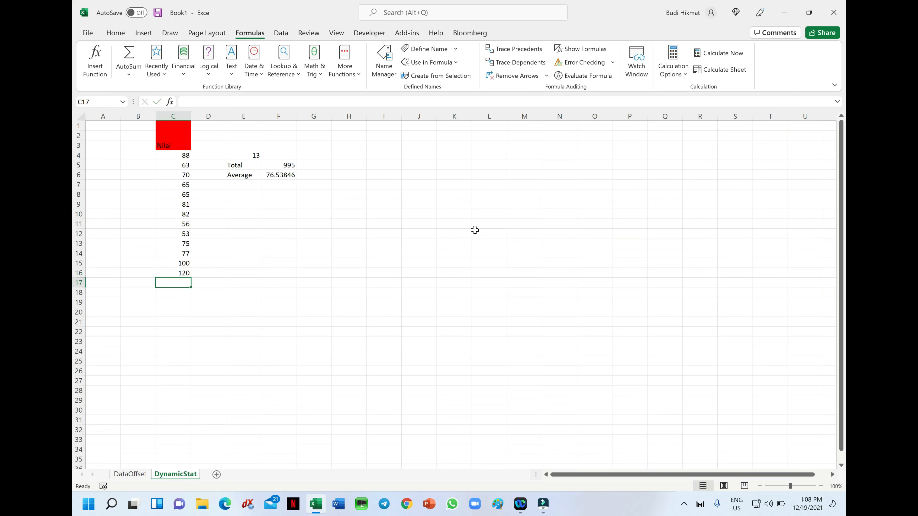
Clear the Nilai values in the range C10:C16
key("Up")
key("Up")
key("Up")
key("Up")
key("Up")
key("Up")
key("Up")
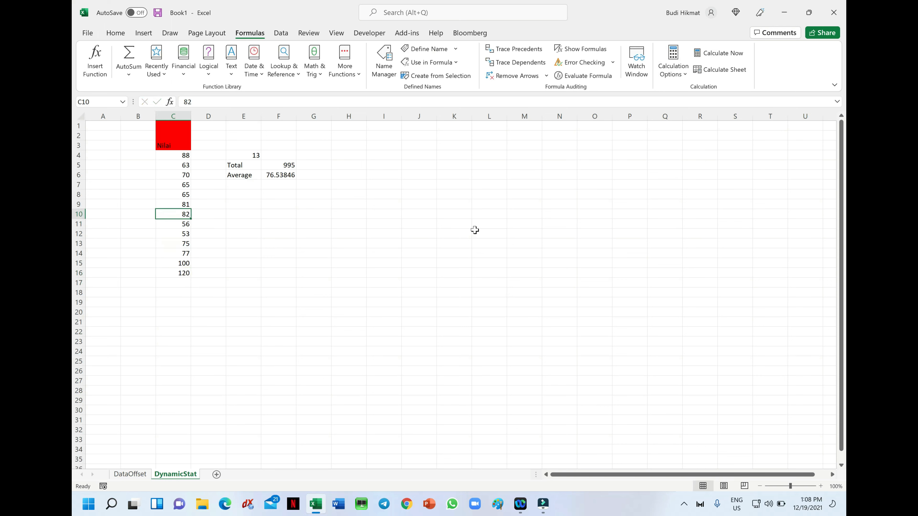
key("shift+Down")
key("shift+Down")
key("shift+Down")
key("shift+Down")
key("shift+Down")
key("shift+Down")
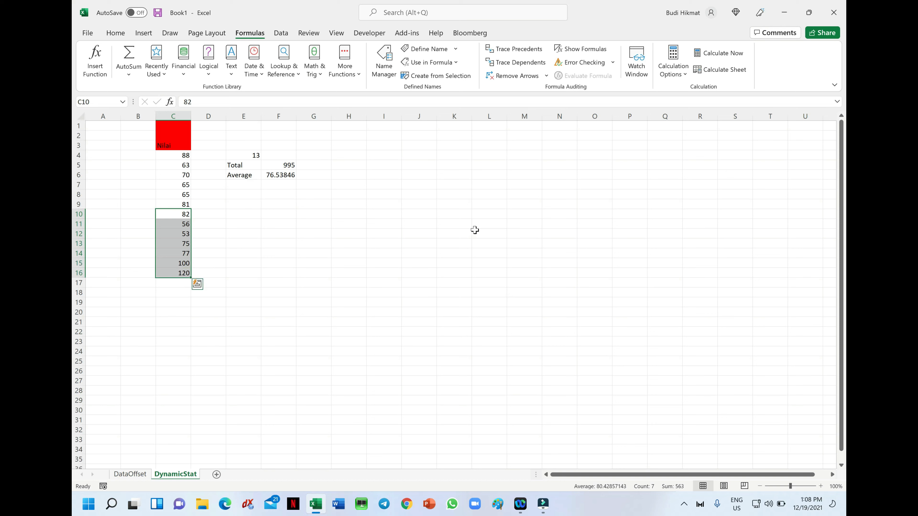
key("Delete")
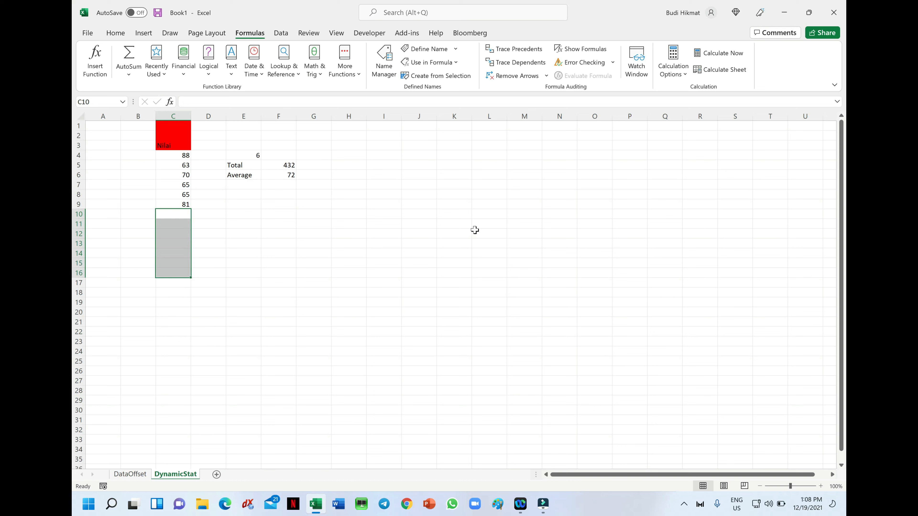